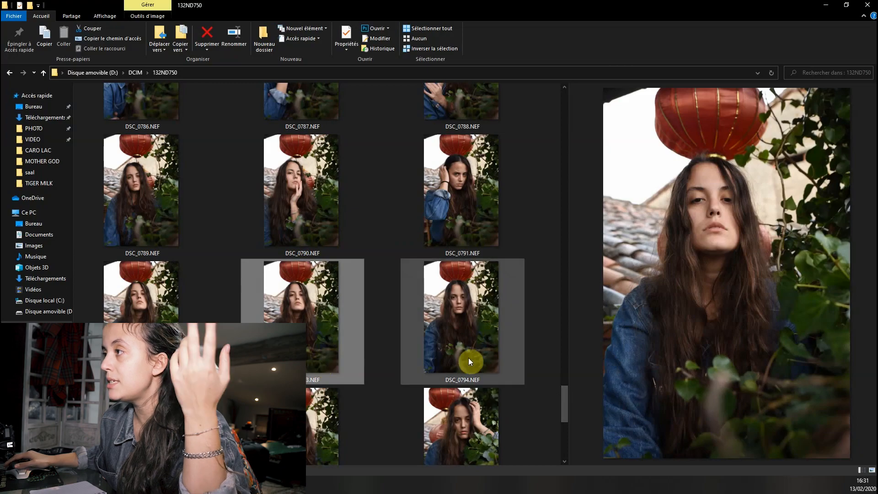
Open the portrait DSC_0809.NEF from the AP VIDEO folder in Photoshop's Camera Raw and reposition its window
{"action": "left_click", "coordinate": [472, 358]}
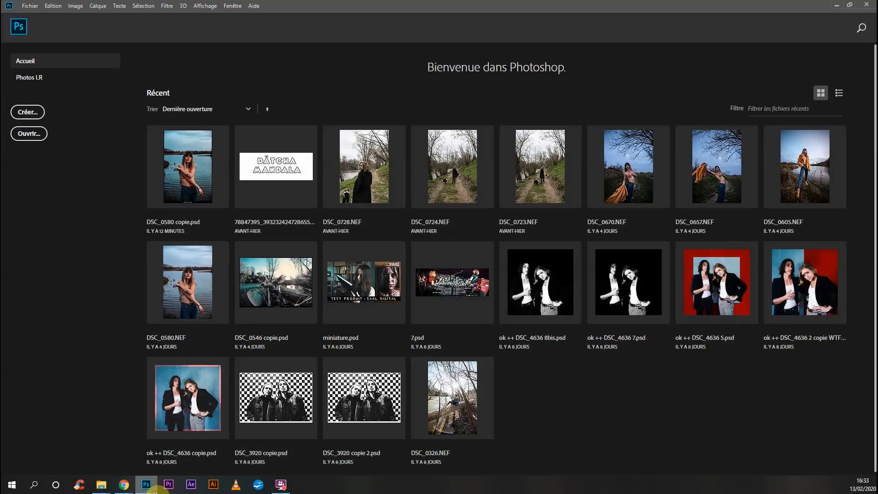
{"action": "left_click", "coordinate": [157, 165]}
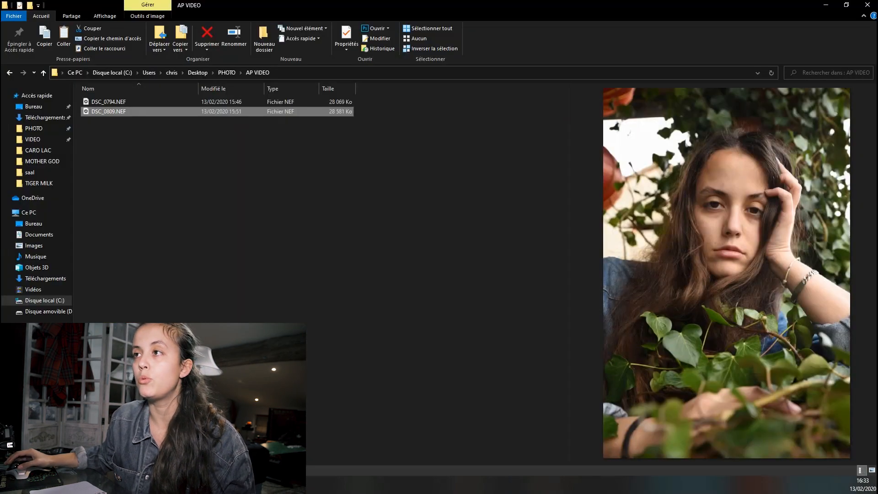
{"action": "left_click_drag", "start_coordinate": [121, 100], "coordinate": [135, 161]}
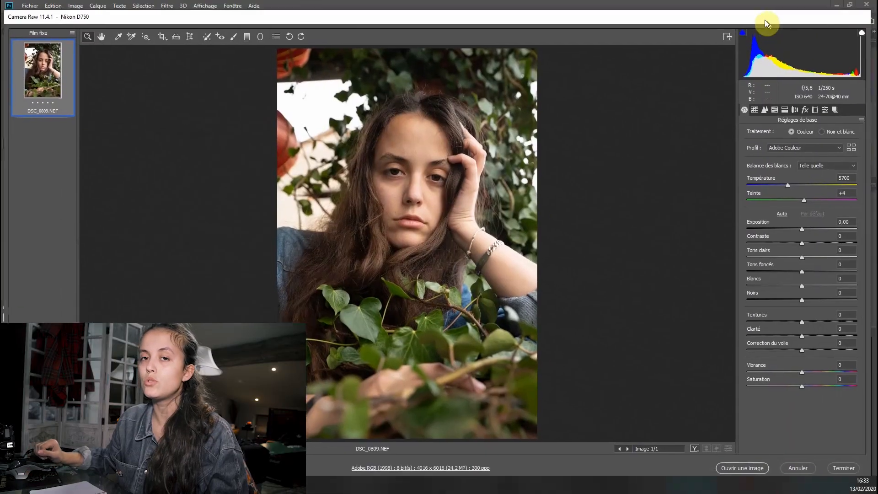
{"action": "left_click_drag", "start_coordinate": [765, 20], "coordinate": [774, 12]}
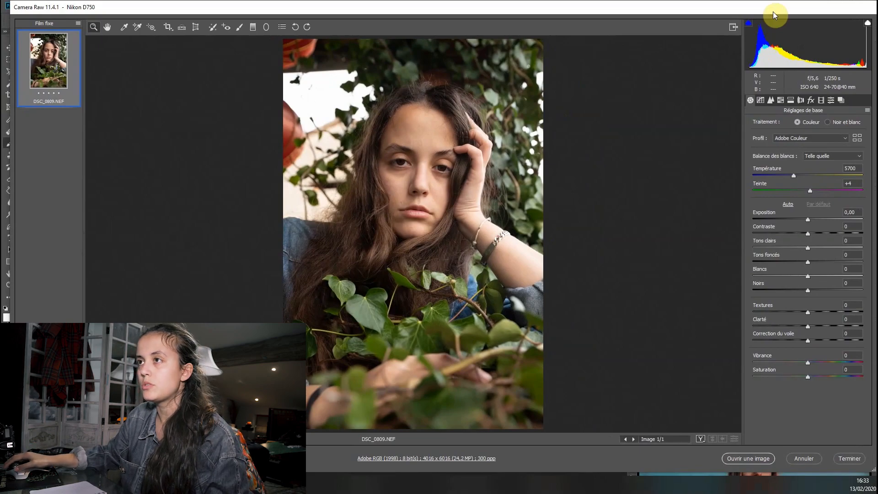
Raise the raw portrait's clarity to +43 and lower its exposure to -0.65
{"action": "left_click", "coordinate": [851, 327]}
{"action": "left_click_drag", "start_coordinate": [851, 328], "coordinate": [831, 328]}
{"action": "left_click", "coordinate": [801, 220]}
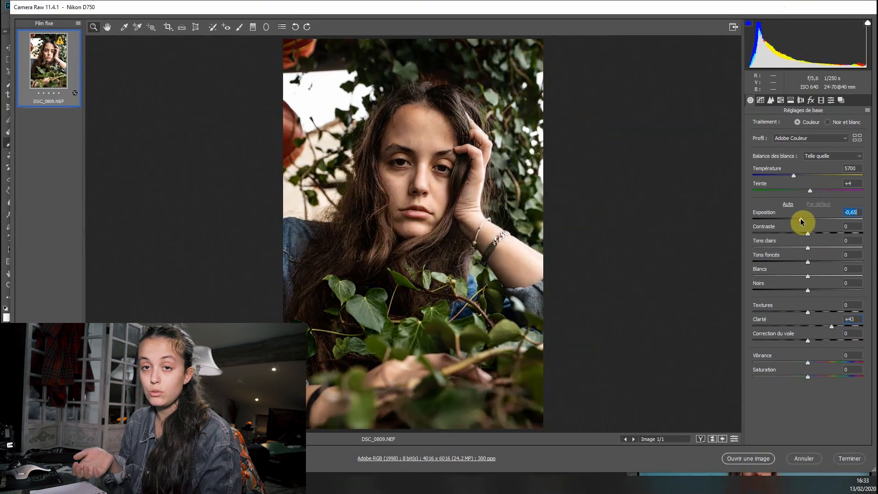
{"action": "left_click_drag", "start_coordinate": [801, 222], "coordinate": [802, 225]}
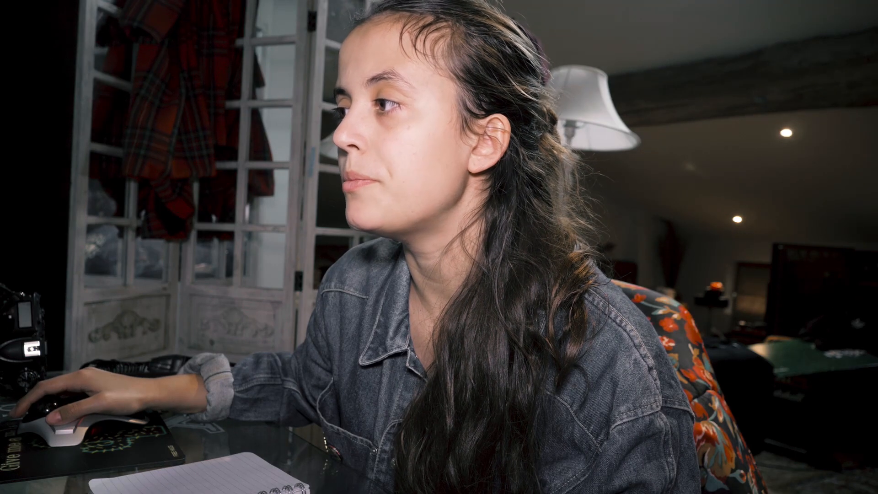
{"action": "key", "text": "Up"}
{"action": "key", "text": "Up"}
{"action": "key", "text": "Up"}
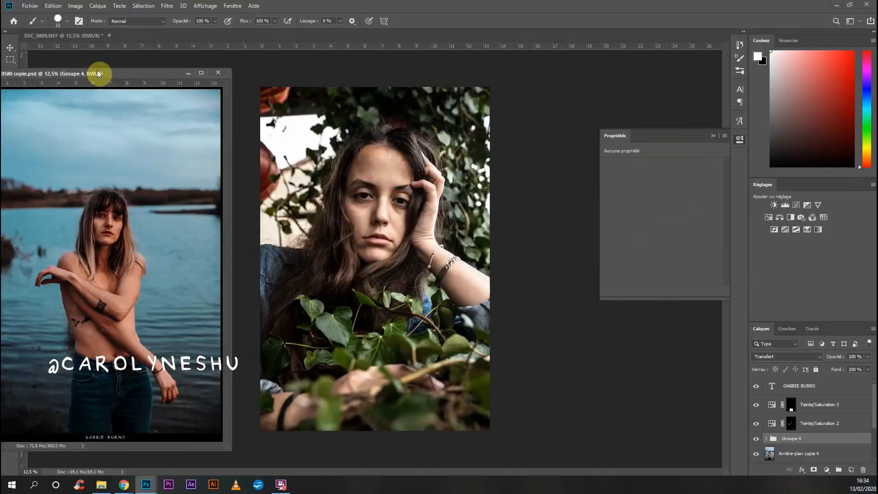
Copy the Groupe 4 layer group from DSC_0580 copie.psd onto DSC_0809.NEF with the Move tool, then dock the source document as a tab
{"action": "left_click_drag", "start_coordinate": [97, 72], "coordinate": [149, 58]}
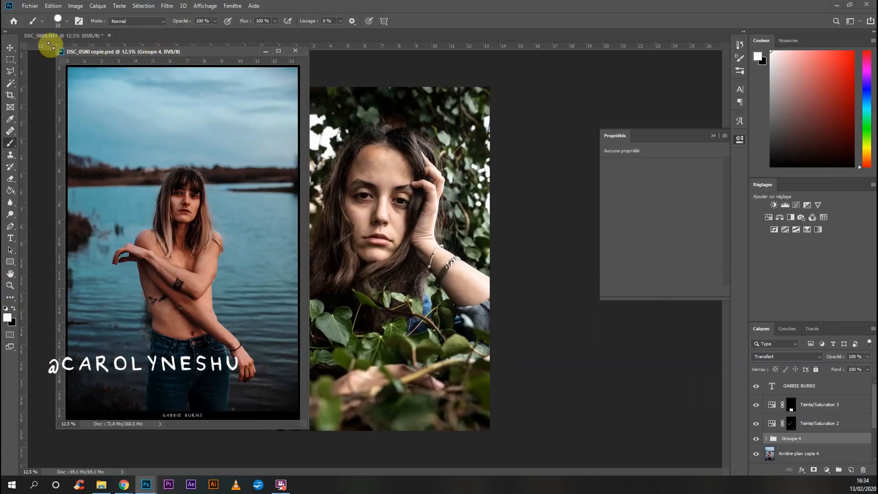
{"action": "left_click", "coordinate": [11, 51]}
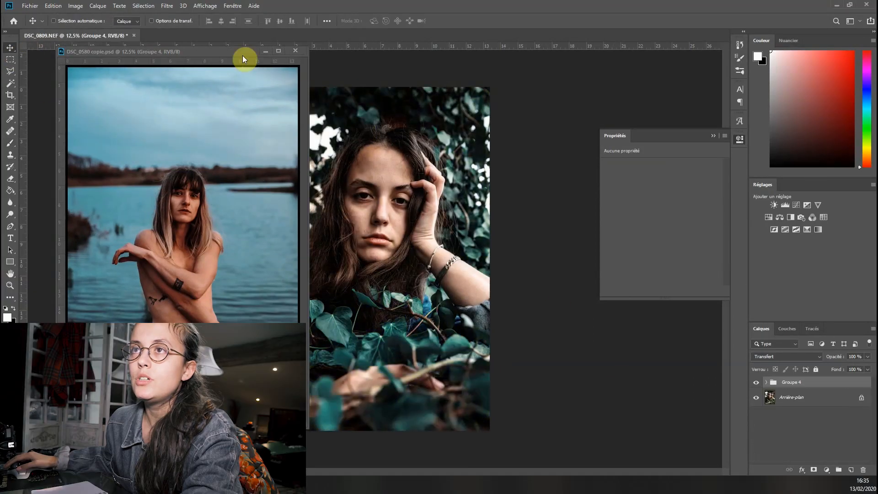
{"action": "left_click_drag", "start_coordinate": [242, 55], "coordinate": [277, 33]}
{"action": "left_click_drag", "start_coordinate": [141, 31], "coordinate": [87, 34]}
{"action": "left_click", "coordinate": [87, 35]}
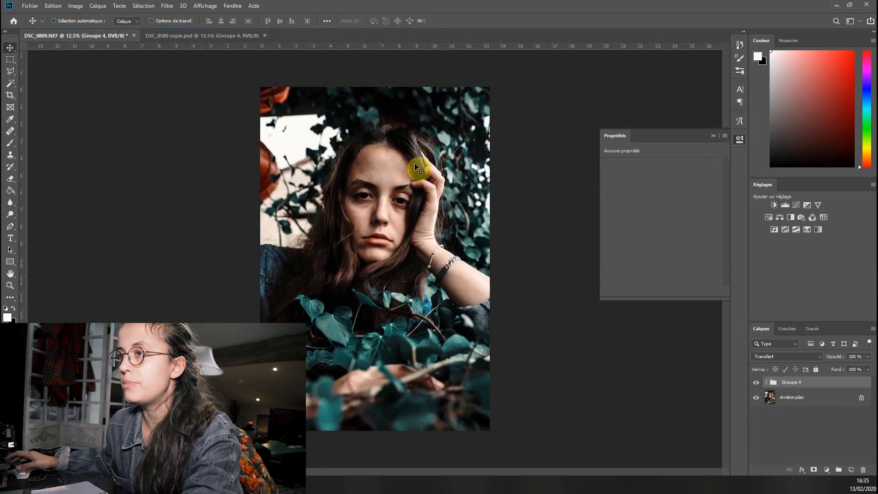
Expand Groupe 4 and its nested groups to reach the individual adjustment layers
{"action": "left_click", "coordinate": [766, 382]}
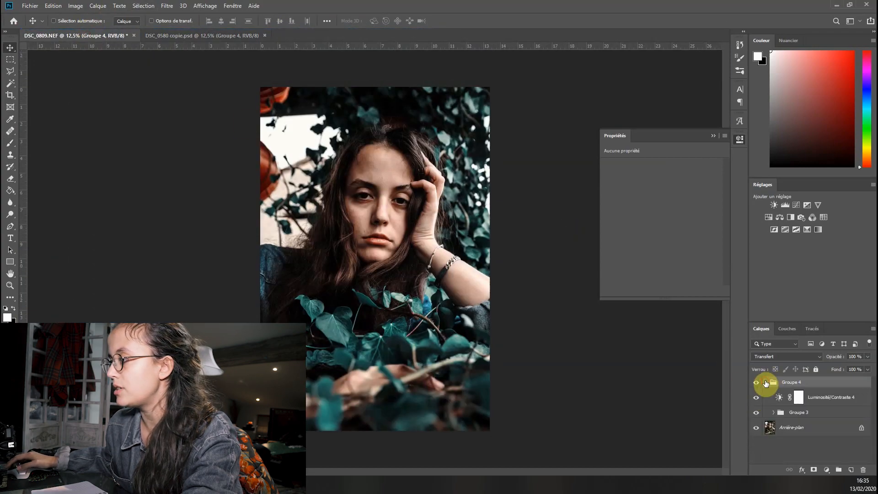
{"action": "left_click", "coordinate": [775, 413]}
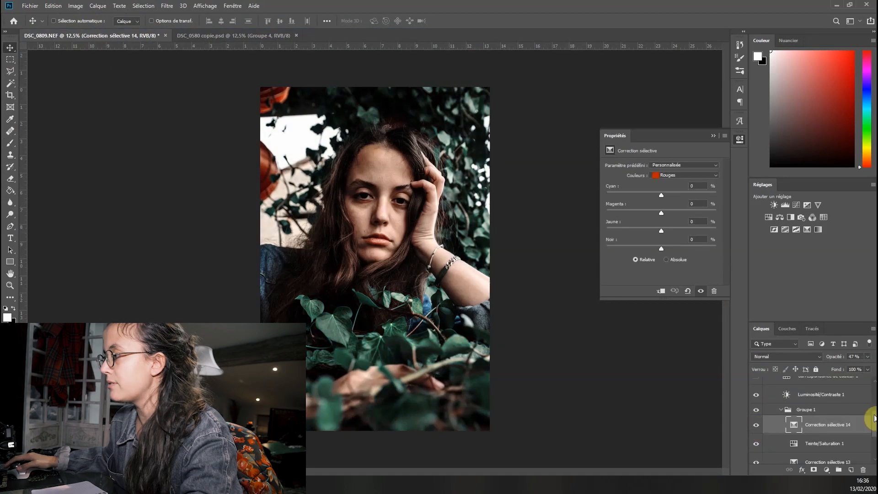
{"action": "mouse_move", "coordinate": [874, 421]}
{"action": "left_mouse_down"}
{"action": "mouse_move", "coordinate": [875, 394]}
{"action": "mouse_move", "coordinate": [875, 406]}
{"action": "left_mouse_up"}
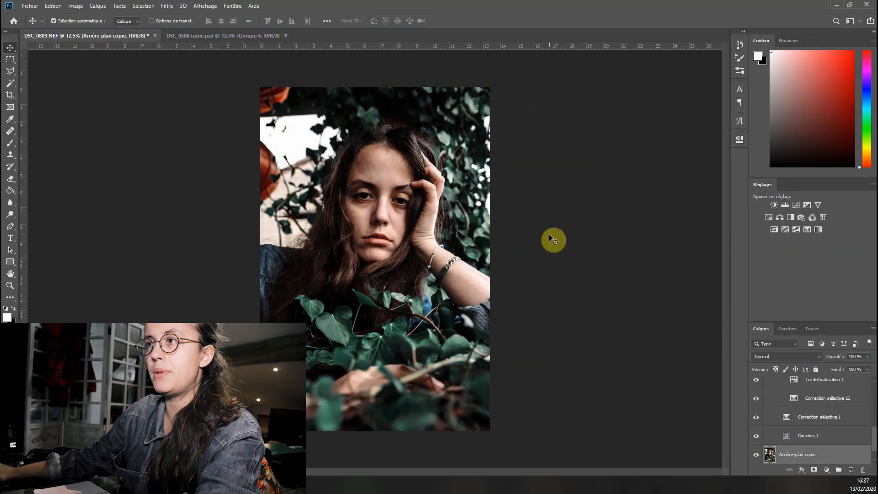
Add a layer mask to Correction sélective 13 and paint black over the lips with a soft 184 px brush at 14% hardness
{"action": "key", "text": "ctrl+plus"}
{"action": "key", "text": "ctrl+plus"}
{"action": "key", "text": "ctrl+plus"}
{"action": "key", "text": "ctrl+plus"}
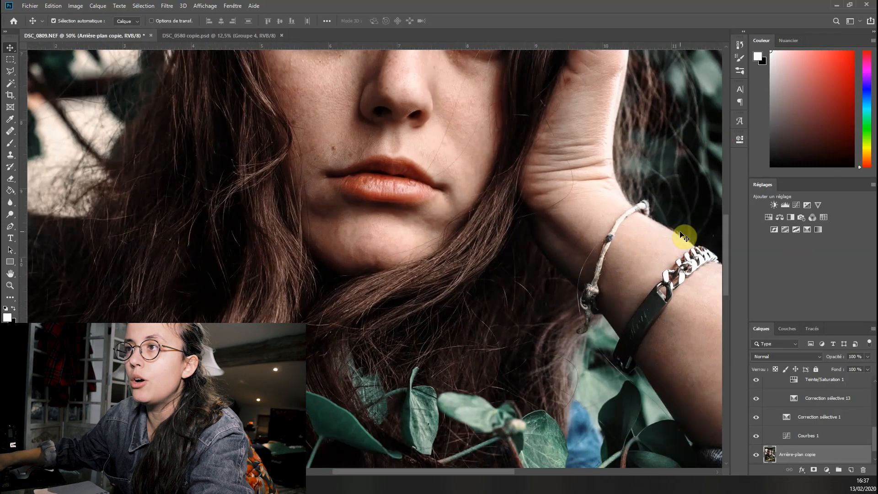
{"action": "key", "text": "ctrl+minus"}
{"action": "key", "text": "ctrl+minus"}
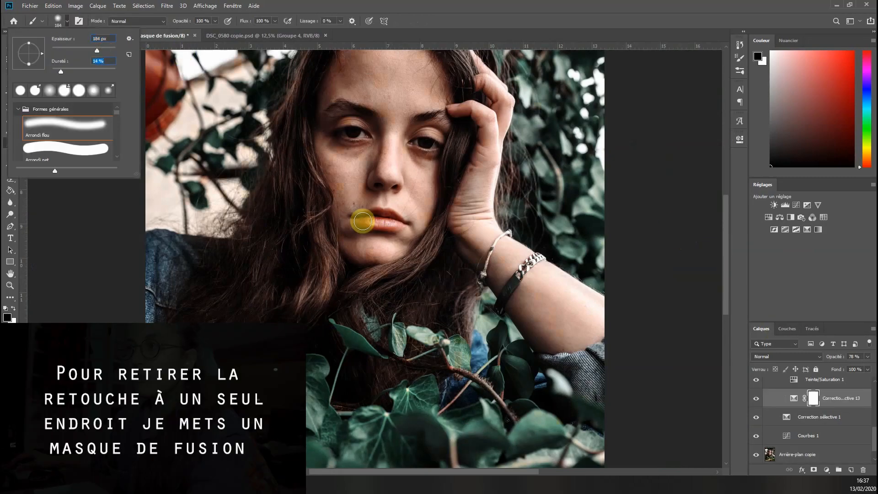
{"action": "left_click", "coordinate": [387, 221]}
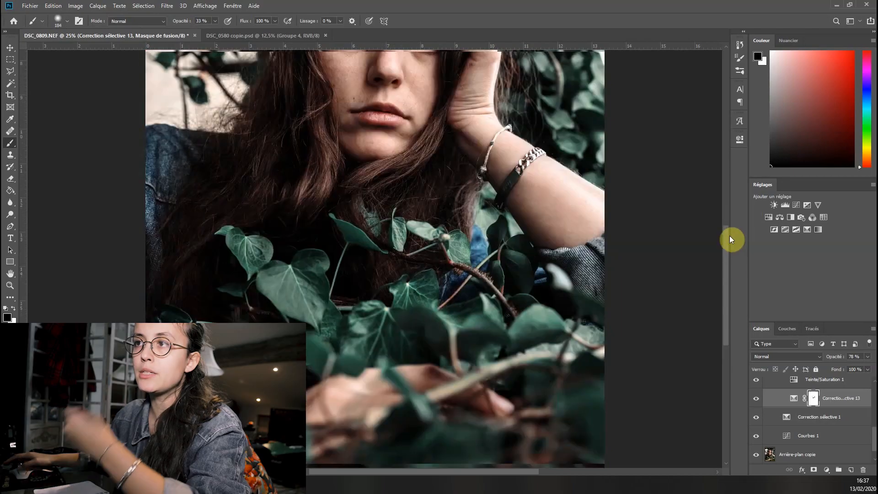
Lighten both irises on Arrière-plan copie using the 55 px Dodge tool, with the range on Tons moyens and exposure at 61%
{"action": "left_click_drag", "start_coordinate": [729, 236], "coordinate": [723, 202]}
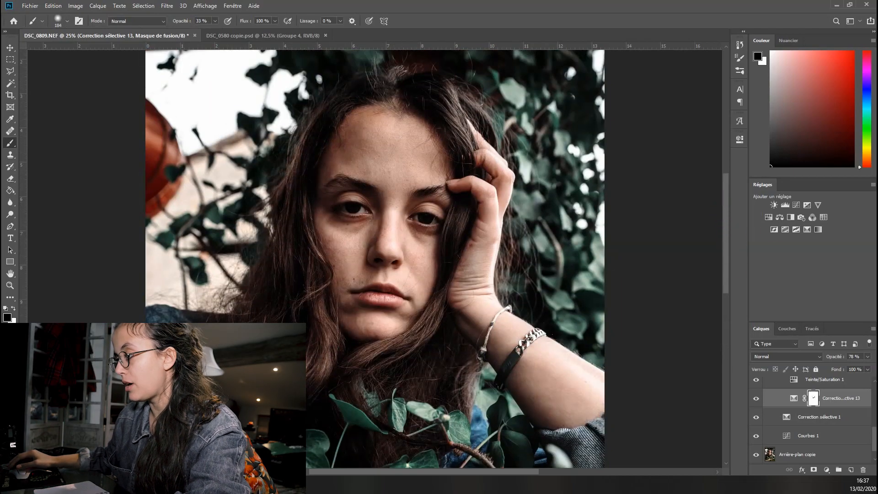
{"action": "key", "text": "ctrl+plus"}
{"action": "key", "text": "ctrl+plus"}
{"action": "key", "text": "ctrl+plus"}
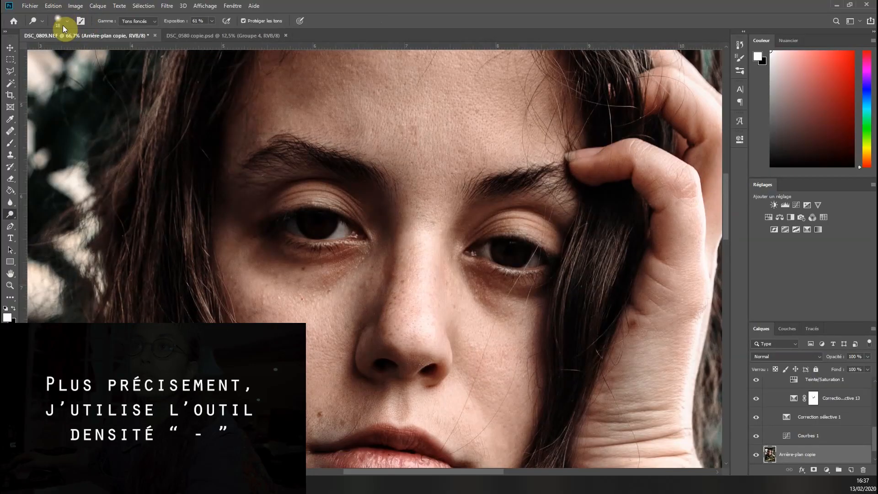
{"action": "left_click", "coordinate": [63, 26]}
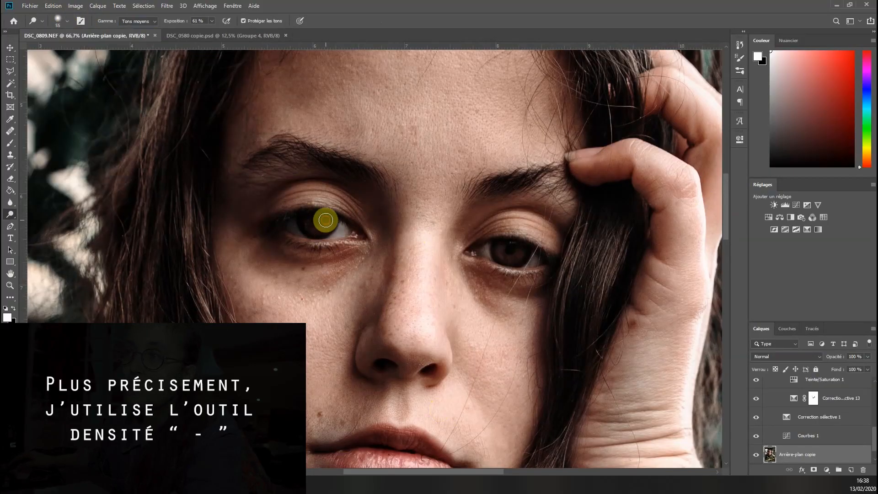
{"action": "left_click", "coordinate": [506, 253]}
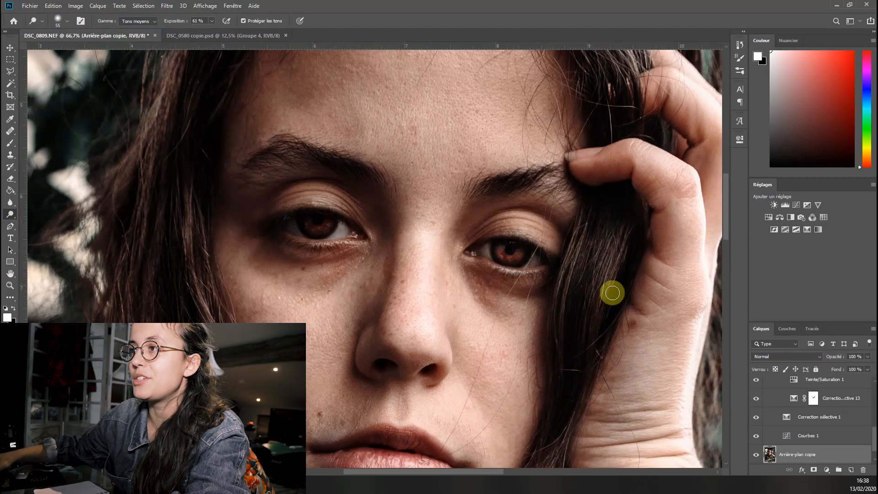
Reduce the opacity of the Arrière-plan copie layer to 76%
{"action": "key", "text": "ctrl+minus"}
{"action": "key", "text": "ctrl+minus"}
{"action": "key", "text": "ctrl+minus"}
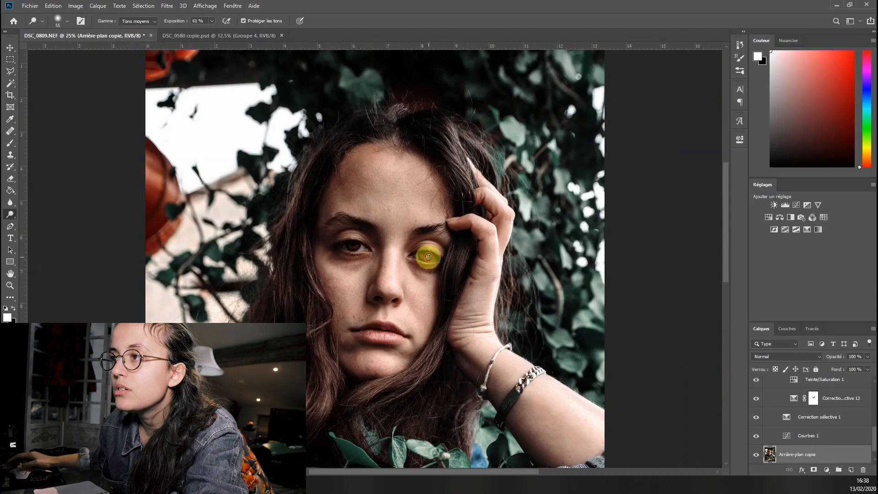
{"action": "left_click_drag", "start_coordinate": [429, 257], "coordinate": [372, 275]}
{"action": "left_click_drag", "start_coordinate": [868, 357], "coordinate": [858, 371]}
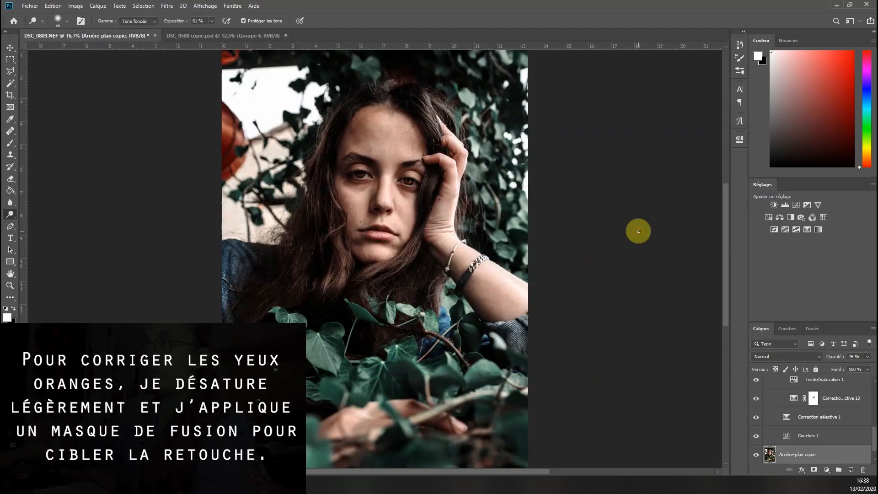
Slightly desaturate the orange eyes with a masked Teinte/Saturation layer above Arrière-plan copie, then check them up close
{"action": "key", "text": "ctrl+plus"}
{"action": "key", "text": "ctrl+plus"}
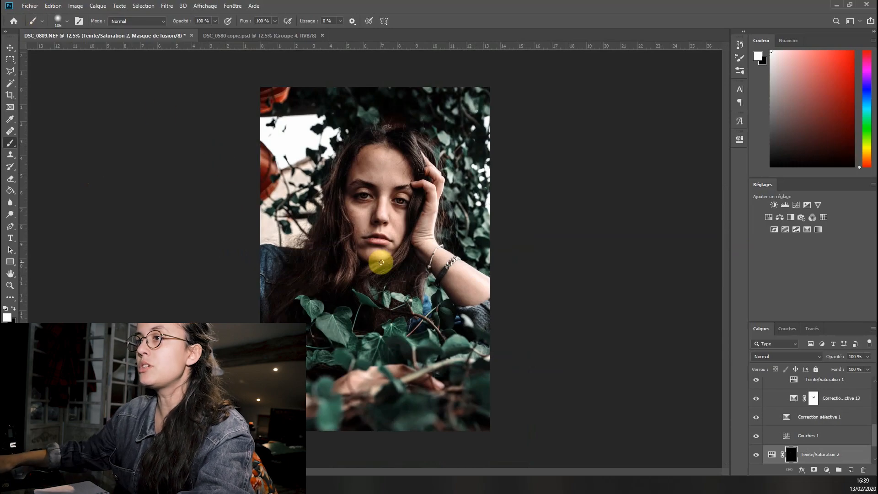
{"action": "key", "text": "ctrl+plus"}
{"action": "key", "text": "ctrl+plus"}
{"action": "key", "text": "ctrl+plus"}
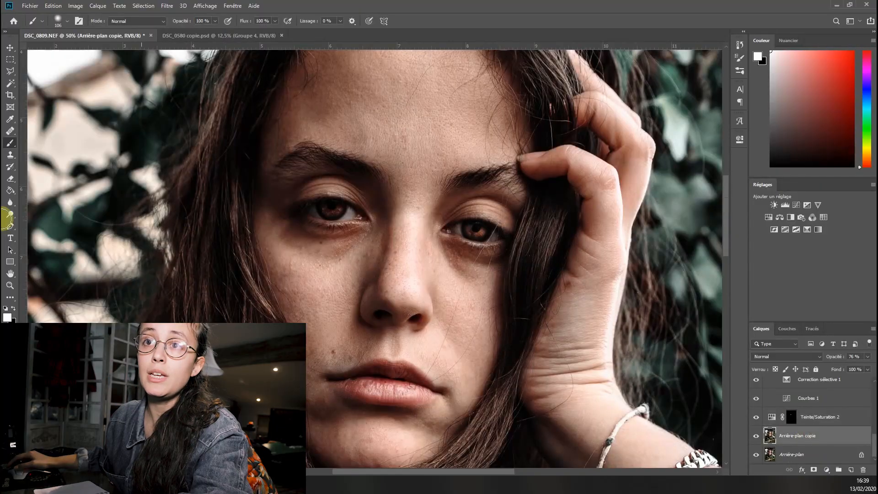
Return to the Dodge tool on Arrière-plan copie and set its range to Tons moyens
{"action": "left_click", "coordinate": [16, 215]}
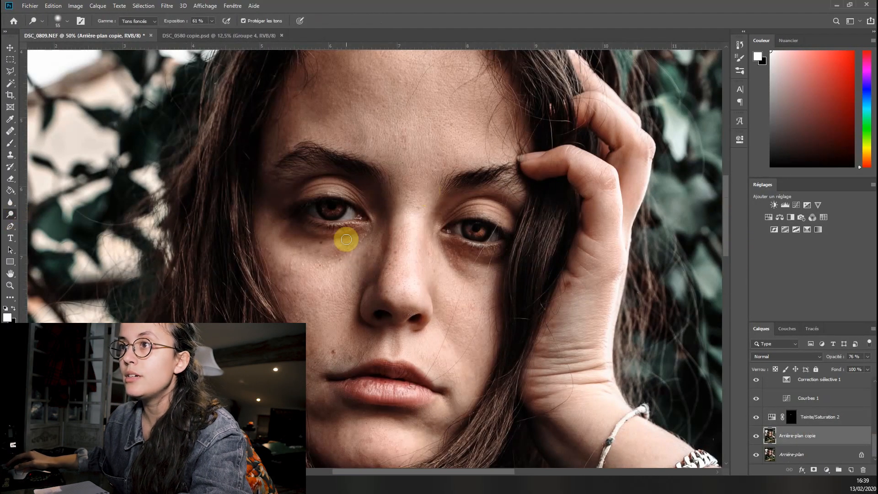
{"action": "left_click", "coordinate": [137, 22]}
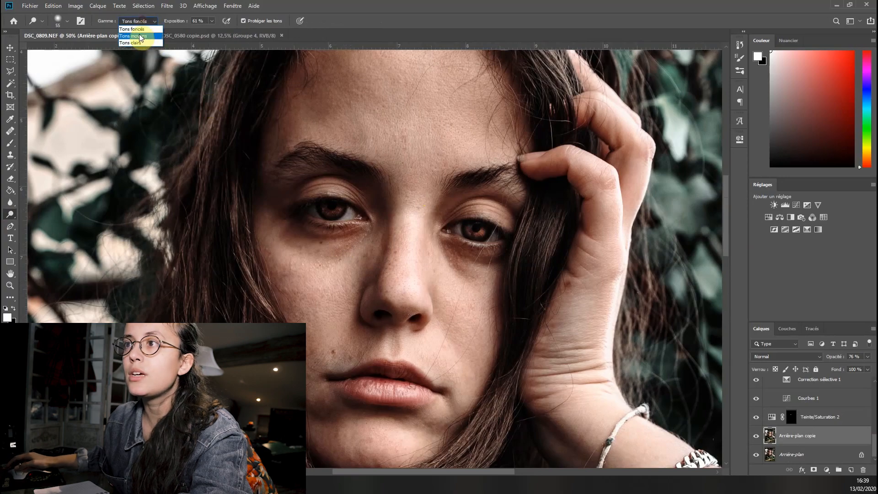
{"action": "left_click", "coordinate": [137, 37]}
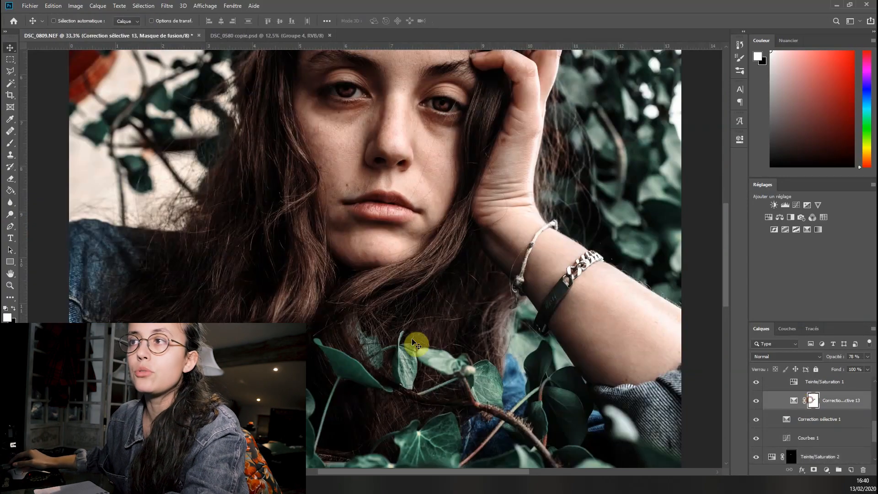
Switch to the Brush tool on the Correction sélective 13 mask and review the whole retouched portrait
{"action": "left_click", "coordinate": [11, 143]}
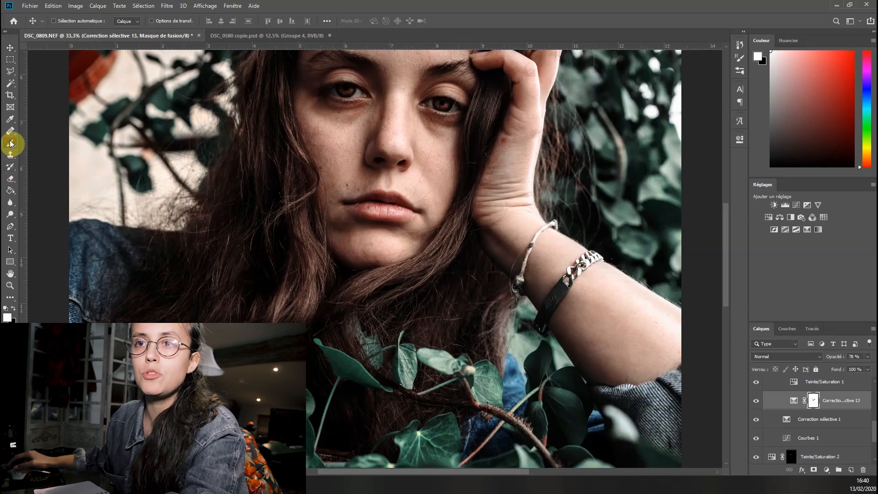
{"action": "key", "text": "ctrl+minus"}
{"action": "key", "text": "ctrl+minus"}
{"action": "key", "text": "ctrl+minus"}
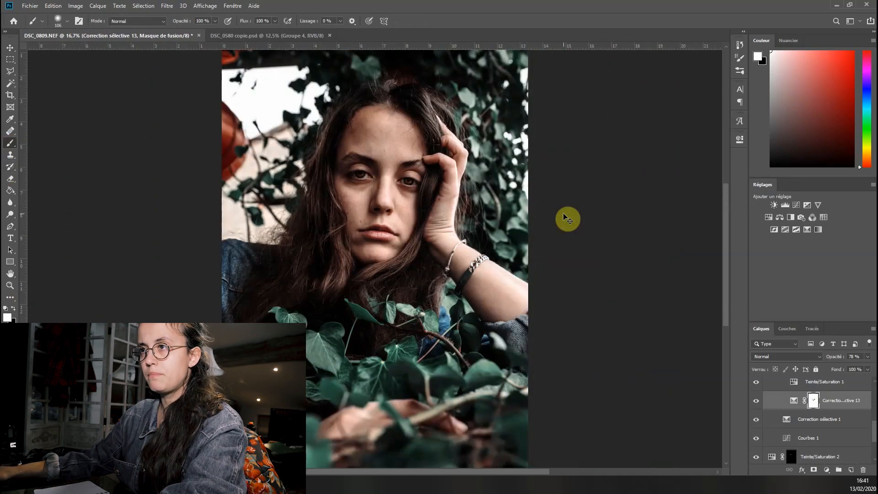
Export the portrait for the web as a JPEG at quality 60, scaled to 60 percent
{"action": "key", "text": "ctrl+shift+s"}
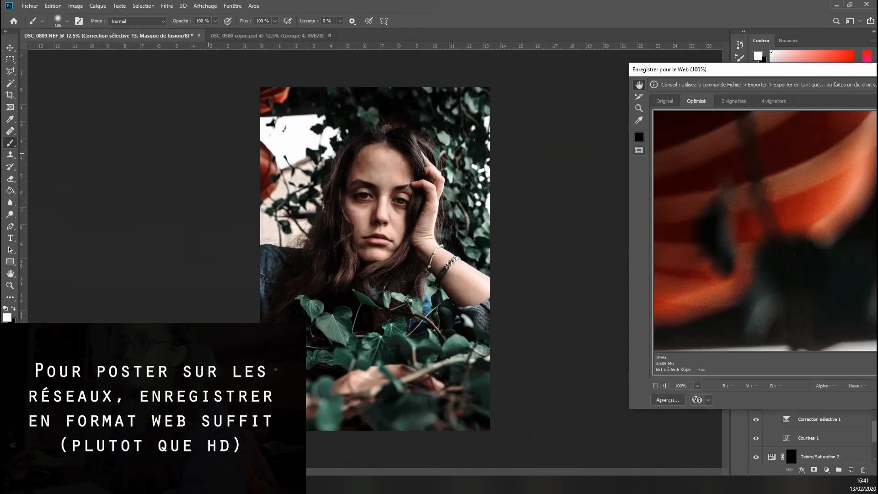
{"action": "left_click_drag", "start_coordinate": [877, 92], "coordinate": [575, 92]}
{"action": "double_click", "coordinate": [569, 360]}
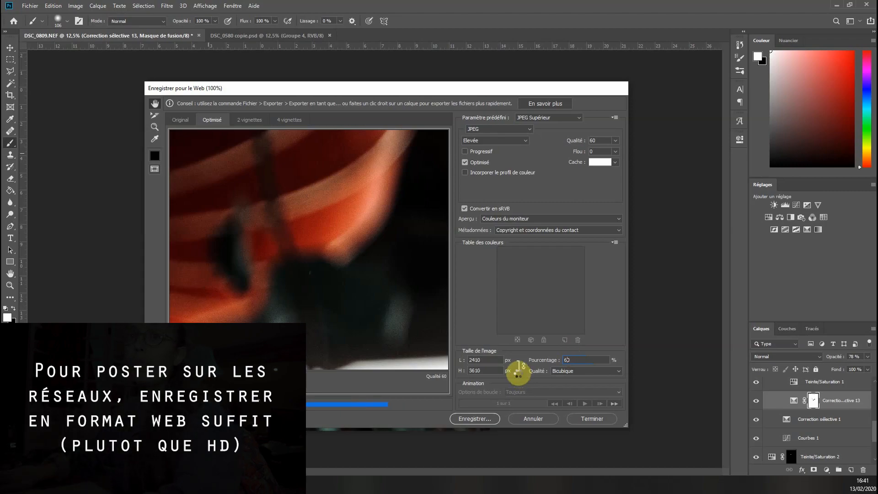
{"action": "key", "text": "Return"}
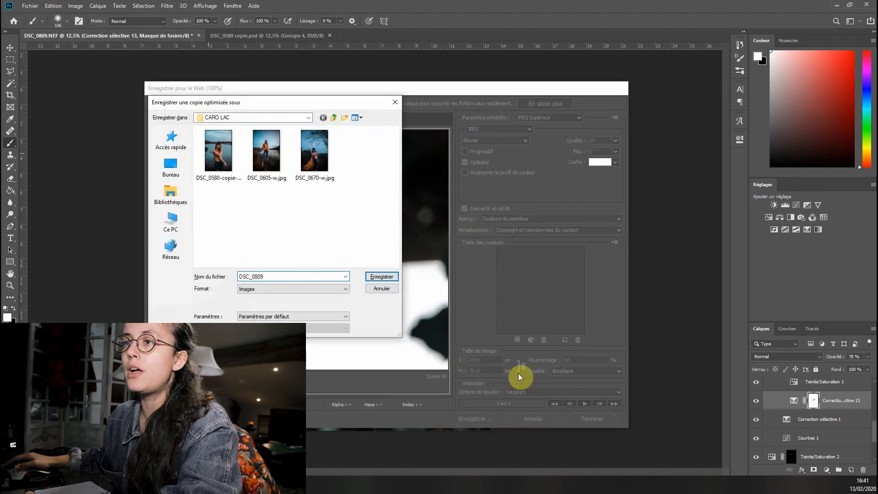
Save the web copy as "DSC_0809 w" in the AP VIDEO folder inside PHOTO
{"action": "type", "text": "w"}
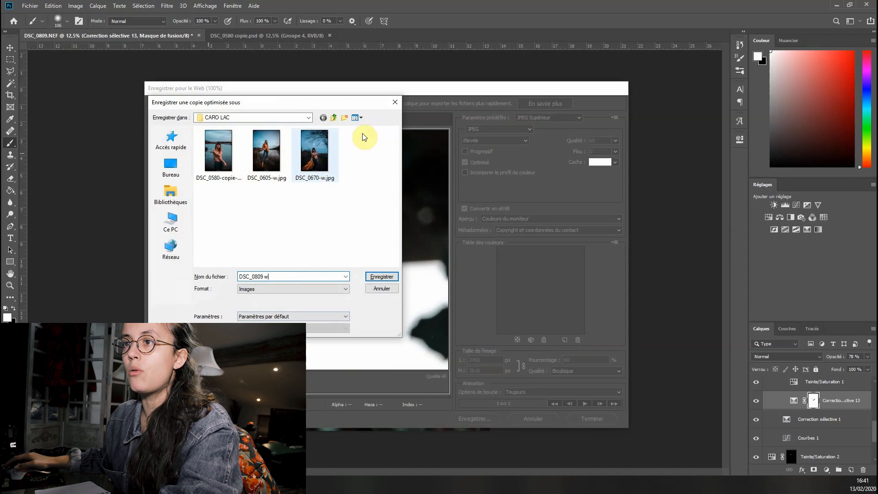
{"action": "left_click", "coordinate": [335, 117]}
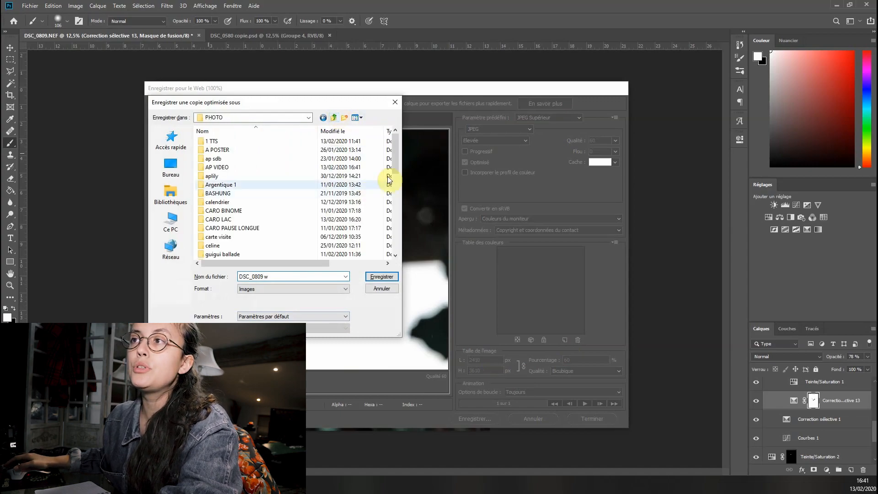
{"action": "double_click", "coordinate": [257, 167]}
{"action": "left_click", "coordinate": [393, 279]}
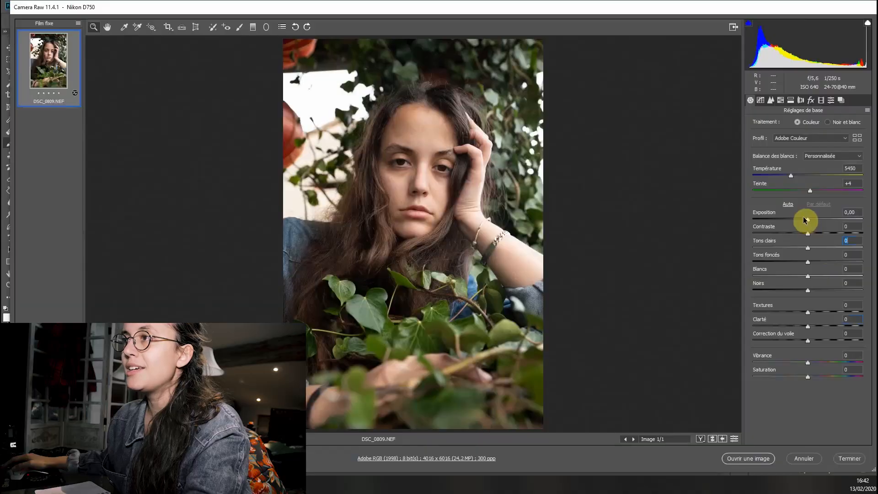
Darken the raw portrait DSC_0809.NEF by lowering its Exposition slightly below zero
{"action": "left_click", "coordinate": [801, 221]}
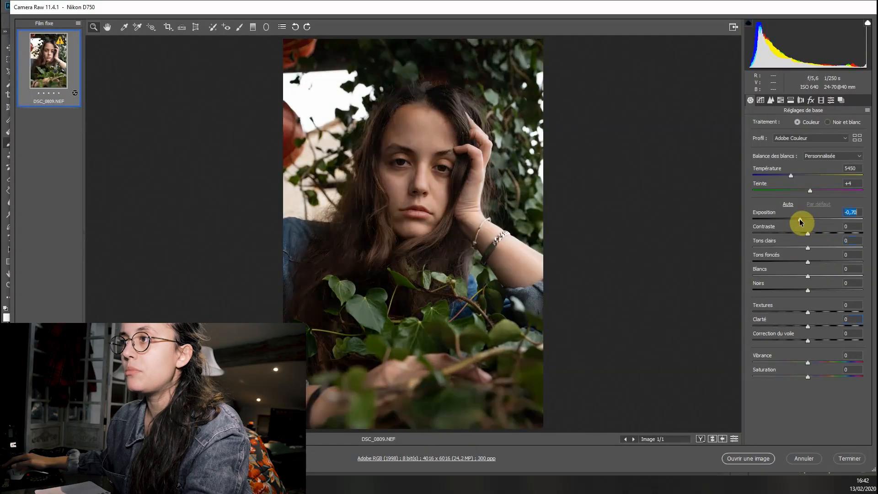
{"action": "left_click_drag", "start_coordinate": [801, 221], "coordinate": [804, 222]}
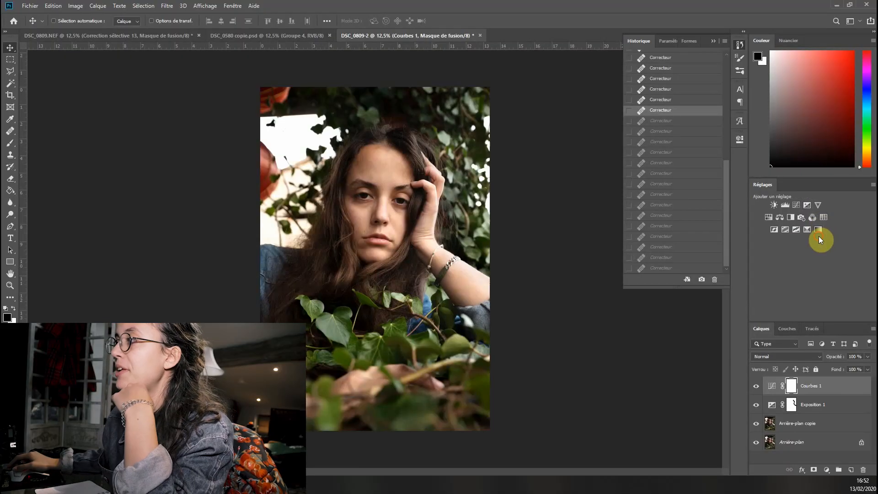
Add a gradient map and a Noir et blanc adjustment layer above Courbes 1, with Rouges at -40
{"action": "left_click", "coordinate": [819, 230]}
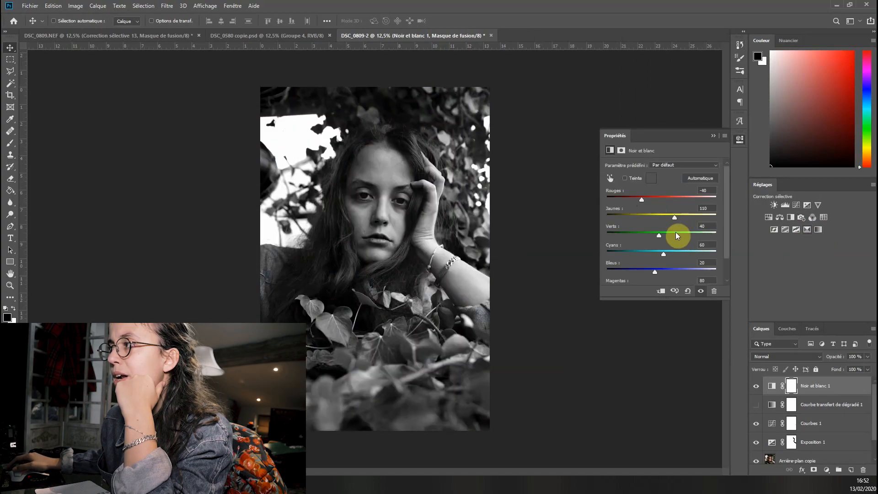
{"action": "left_click_drag", "start_coordinate": [674, 215], "coordinate": [618, 270]}
Replace the hidden gradient map with a new inverted black-to-white one above Noir et blanc 1, and compare it on and off
{"action": "left_click", "coordinate": [824, 403]}
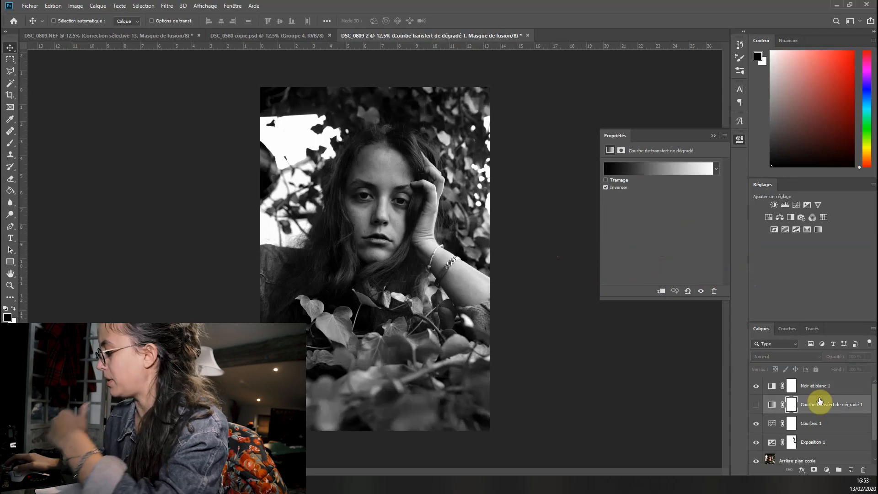
{"action": "key", "text": "Delete"}
{"action": "left_click", "coordinate": [818, 229]}
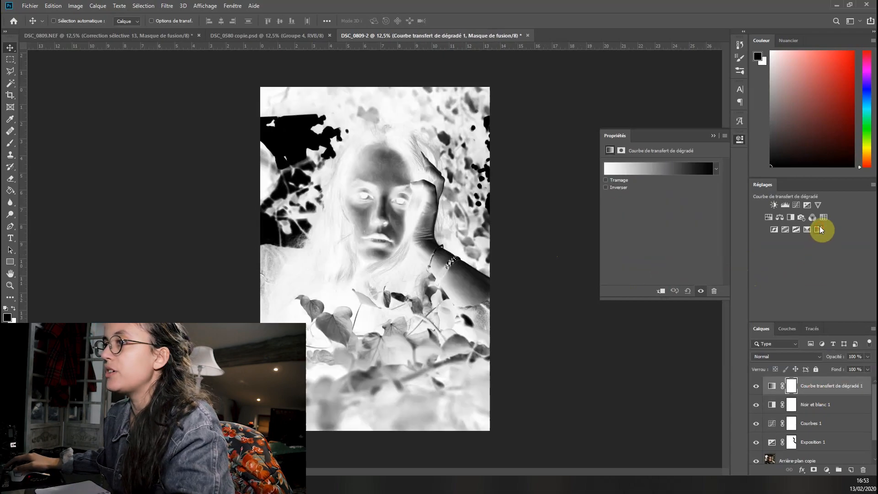
{"action": "left_click", "coordinate": [608, 187]}
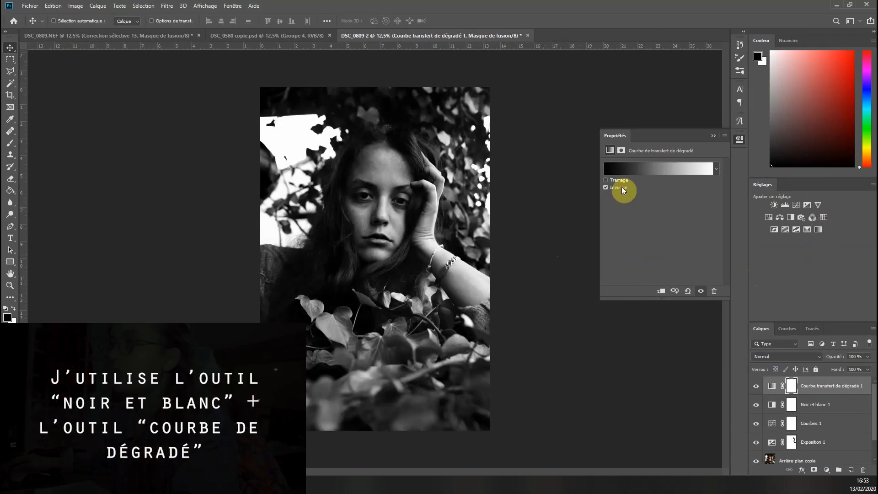
{"action": "left_click", "coordinate": [753, 387]}
{"action": "left_click", "coordinate": [753, 387]}
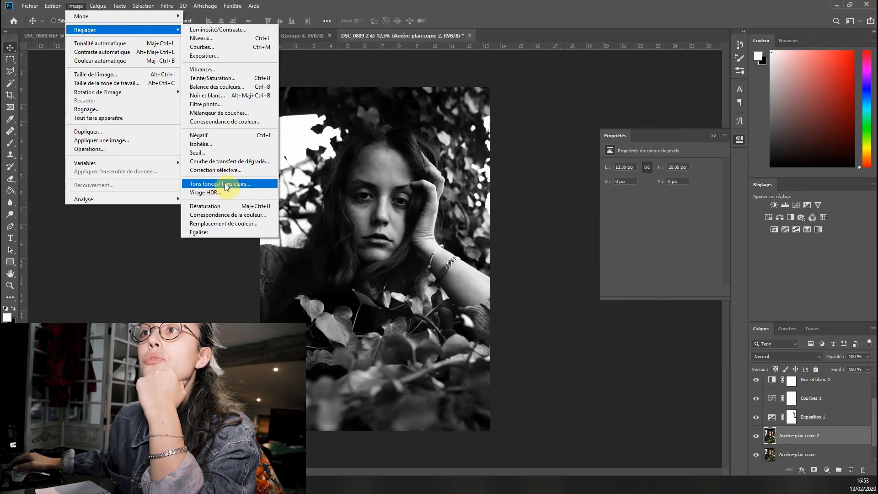
Apply Tons foncés/Tons clairs to Arrière-plan copie 2 with the Tons clairs at Quantité 36 %, Tons 41 % and Rayon 46 px
{"action": "left_click", "coordinate": [227, 183]}
{"action": "left_click_drag", "start_coordinate": [605, 219], "coordinate": [616, 223]}
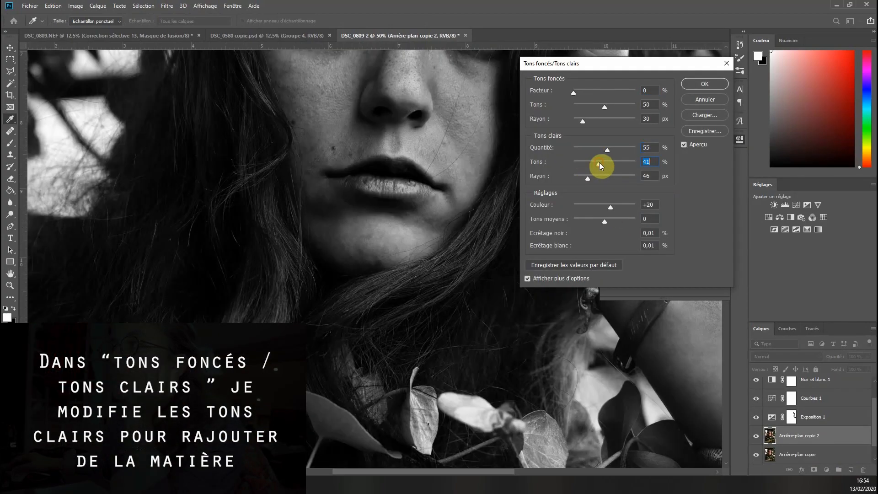
{"action": "left_click", "coordinate": [594, 147]}
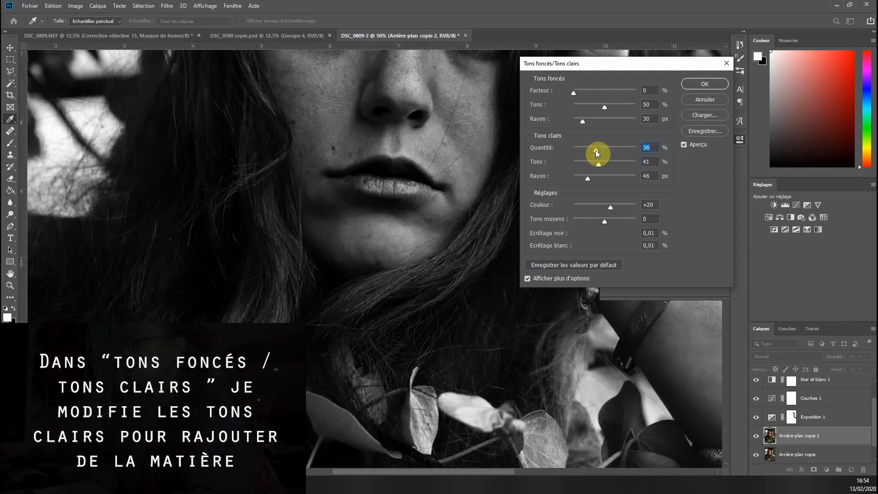
{"action": "key", "text": "ctrl+minus"}
{"action": "left_click", "coordinate": [705, 84]}
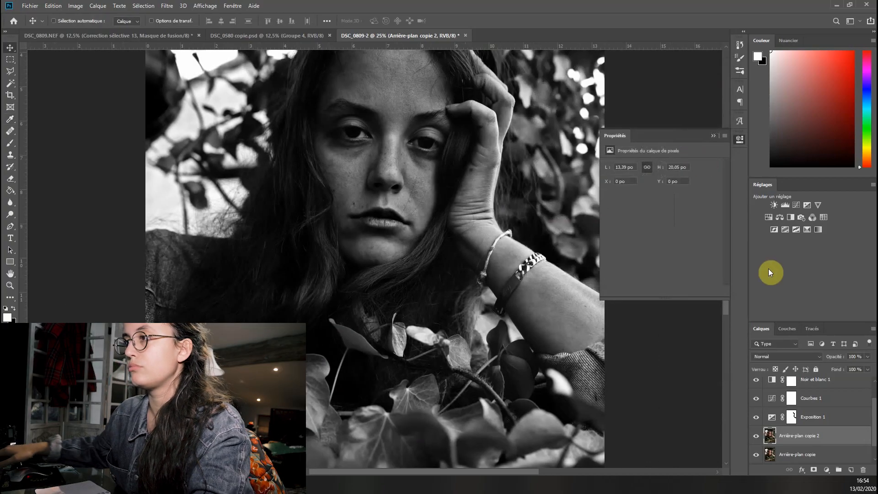
{"action": "key", "text": "ctrl+minus"}
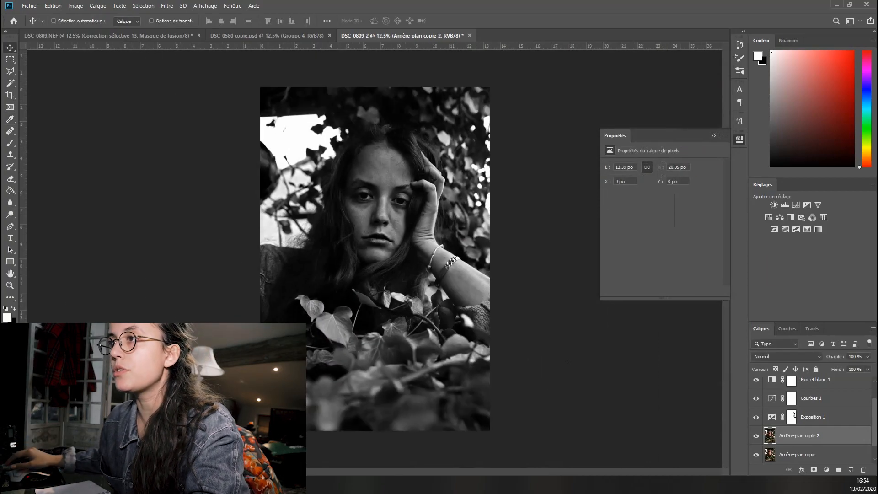
Add a layer mask to Arrière-plan copie 2, paint out part of the treatment with a large soft black brush, and compare the effect
{"action": "left_click", "coordinate": [813, 470]}
{"action": "left_click", "coordinate": [10, 143]}
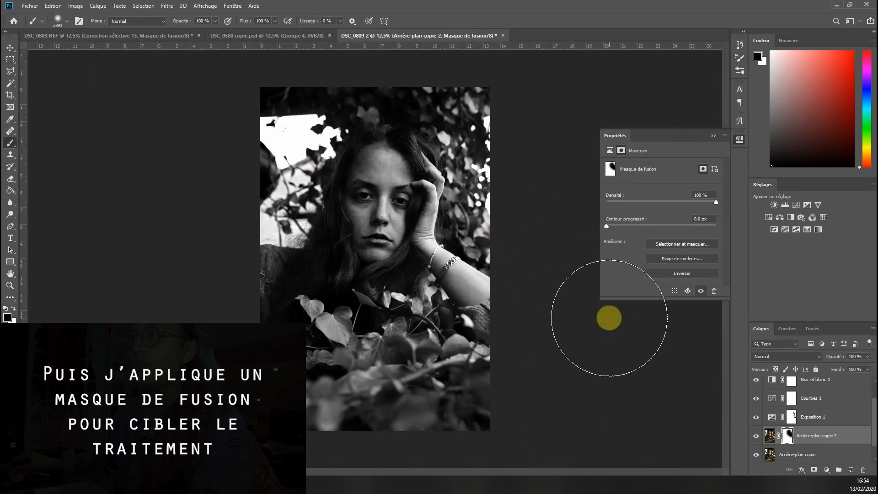
{"action": "key", "text": "ctrl+plus"}
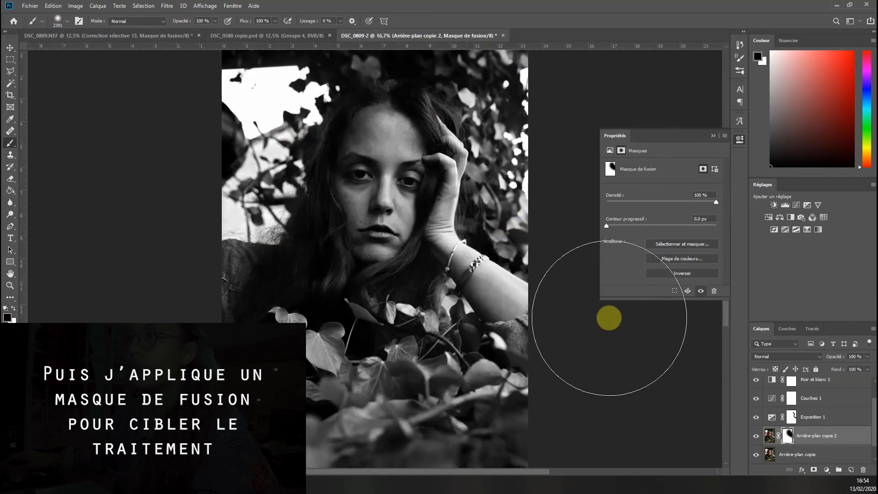
{"action": "left_click", "coordinate": [758, 436]}
{"action": "left_click", "coordinate": [757, 436]}
{"action": "left_click", "coordinate": [758, 436]}
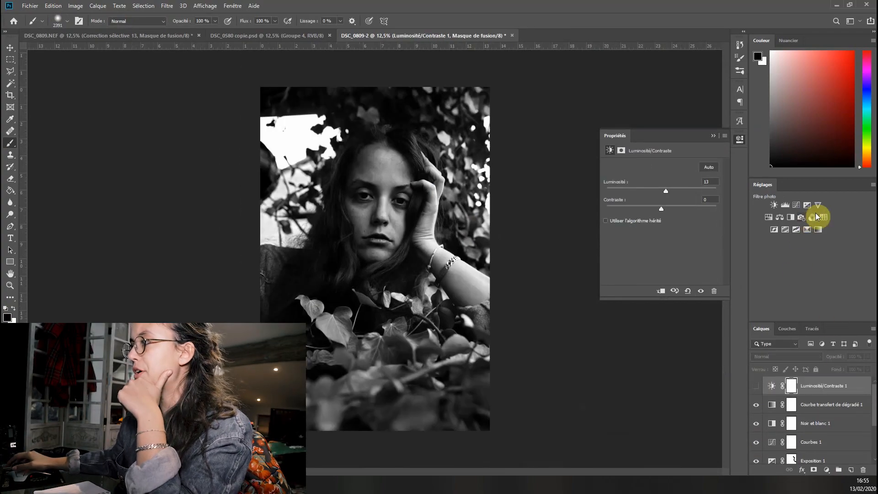
Add an Exposition adjustment layer on top with a Décalage of +0,0025, and compare the portrait with and without it
{"action": "left_click", "coordinate": [808, 205]}
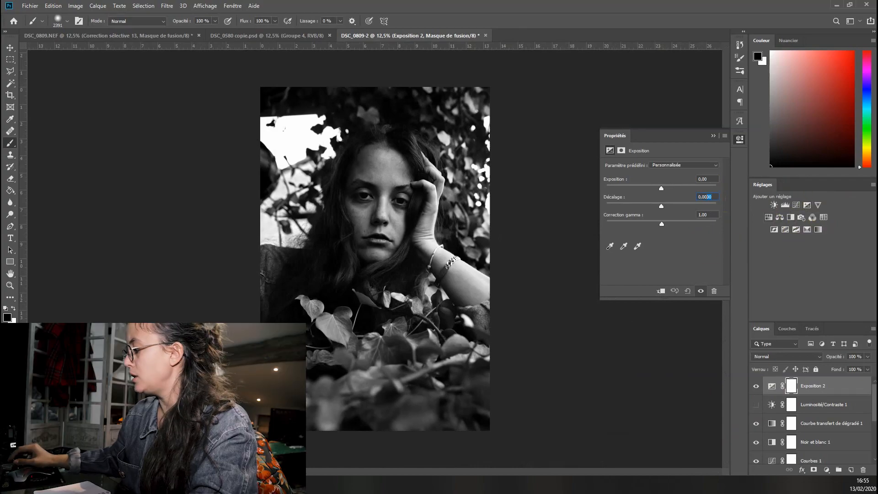
{"action": "type", "text": "0,002"}
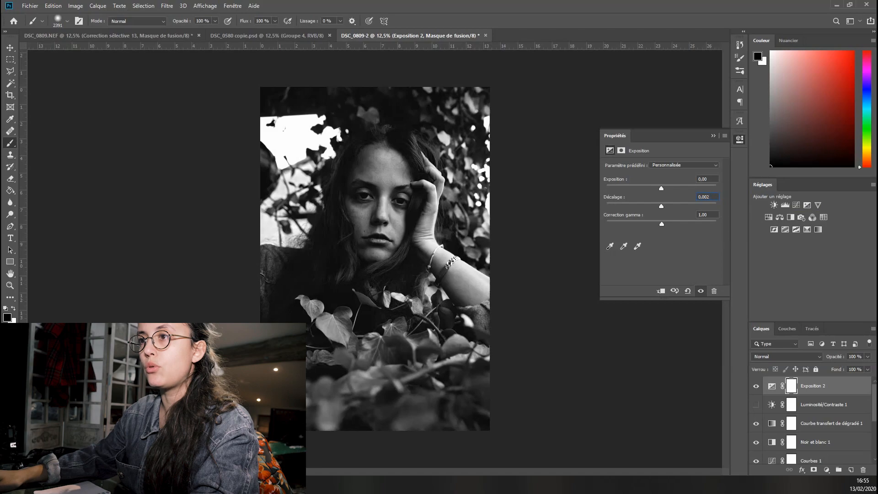
{"action": "type", "text": "5"}
{"action": "left_click", "coordinate": [756, 386]}
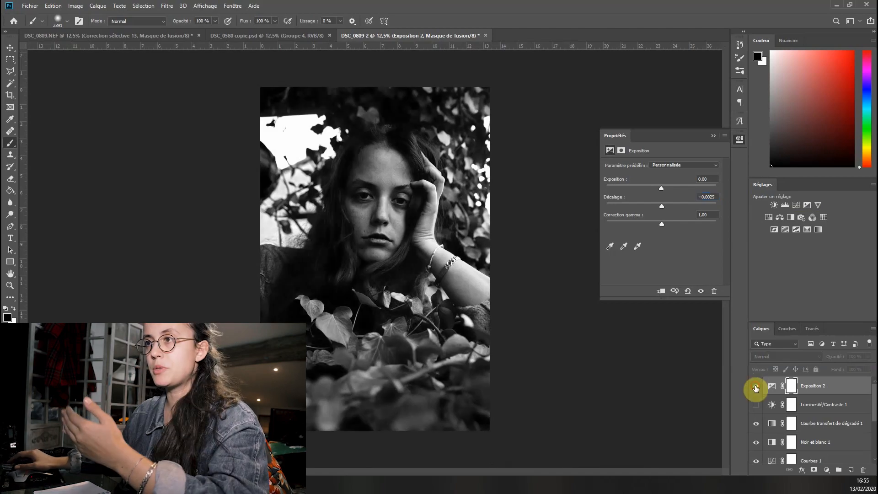
{"action": "left_click", "coordinate": [756, 386]}
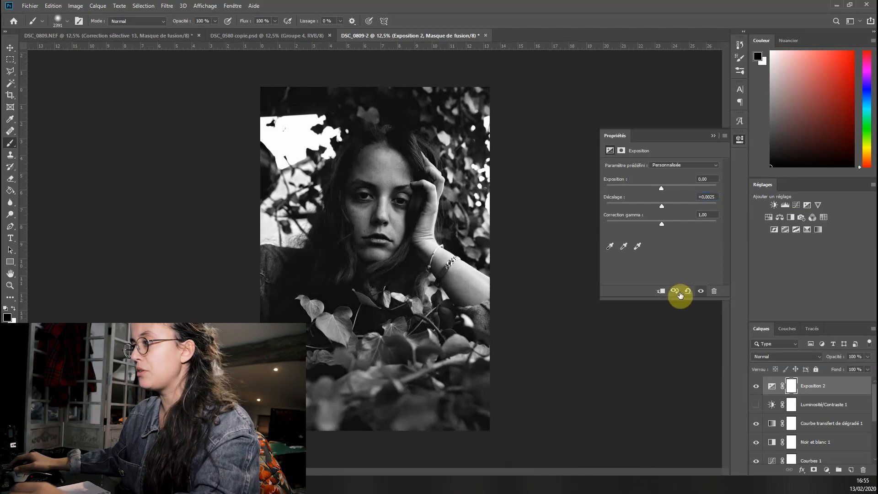
Set the Décalage of the Exposition 2 layer to +0,004, compare it on and off, and inspect the face up close
{"action": "key", "text": "BackSpace"}
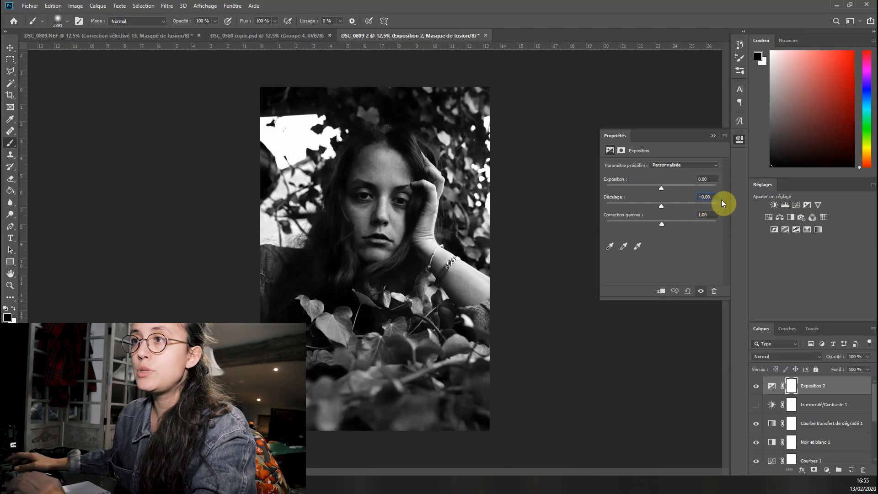
{"action": "type", "text": "4"}
{"action": "left_click", "coordinate": [756, 387]}
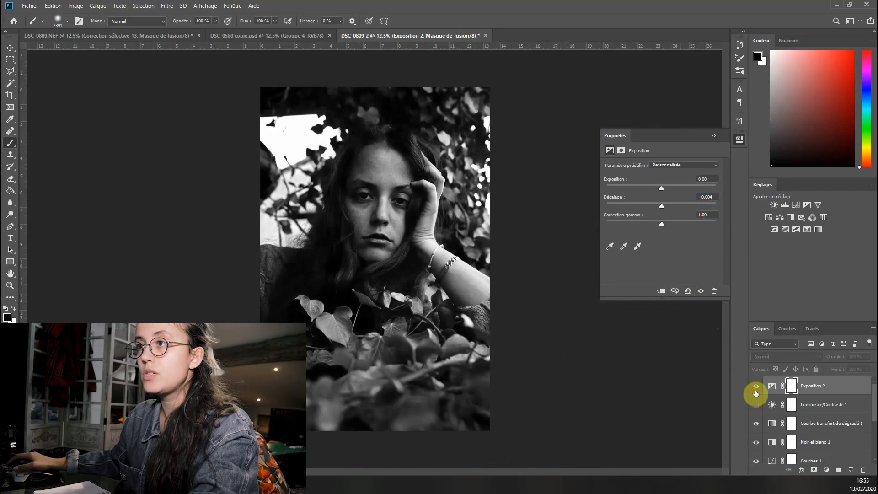
{"action": "left_click", "coordinate": [756, 387]}
{"action": "left_click", "coordinate": [10, 47]}
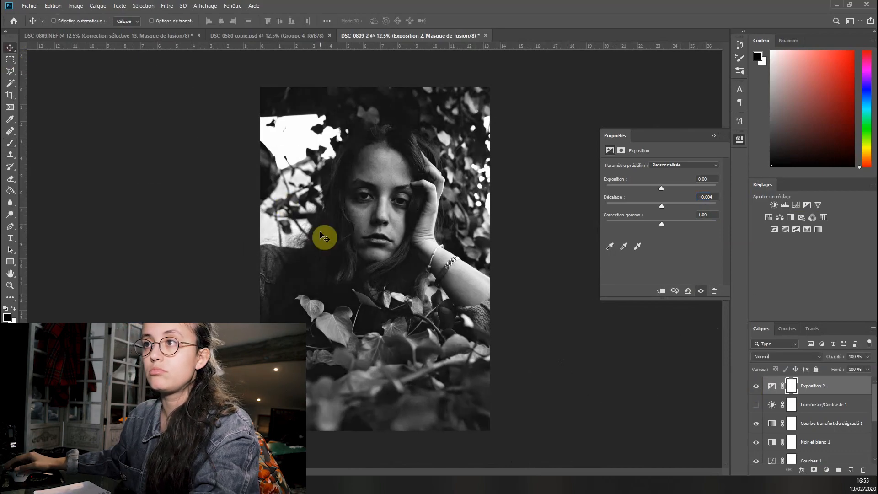
{"action": "key", "text": "ctrl+plus"}
{"action": "scroll", "coordinate": [321, 232], "scroll_direction": "up", "scroll_amount": 2}
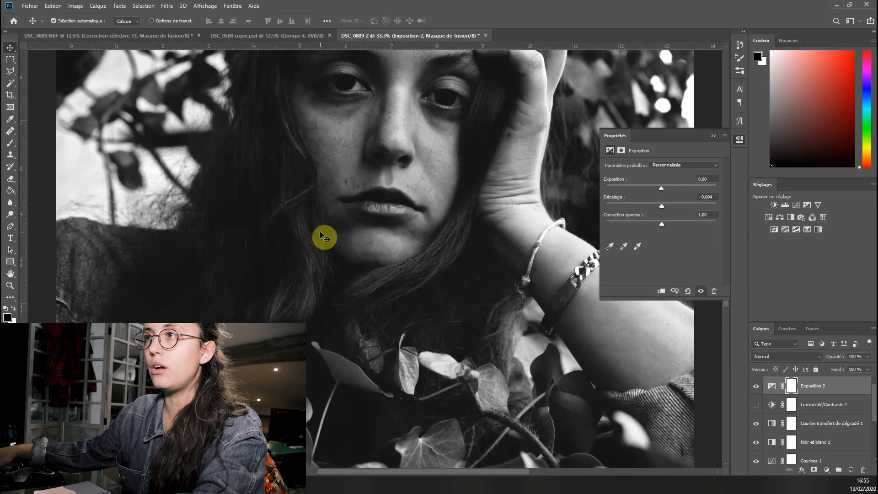
{"action": "scroll", "coordinate": [320, 232], "scroll_direction": "down", "scroll_amount": 1}
{"action": "scroll", "coordinate": [324, 237], "scroll_direction": "down", "scroll_amount": 3}
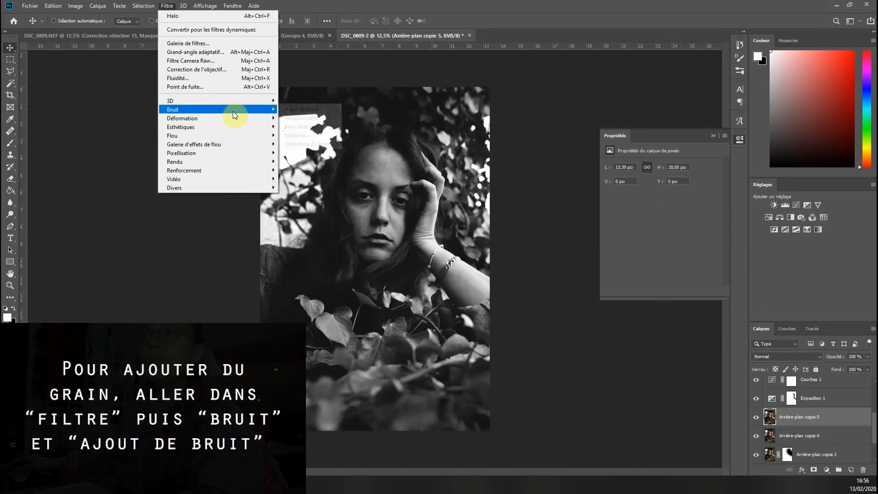
Add grain to Arrière-plan copie 5 with Ajout de bruit at 10 %, Uniforme and Monochromatique
{"action": "mouse_move", "coordinate": [238, 110]}
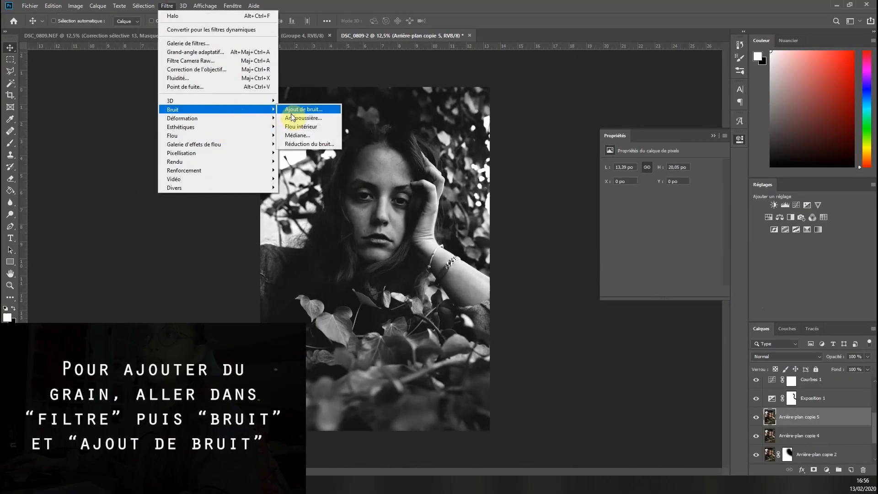
{"action": "left_click", "coordinate": [302, 109]}
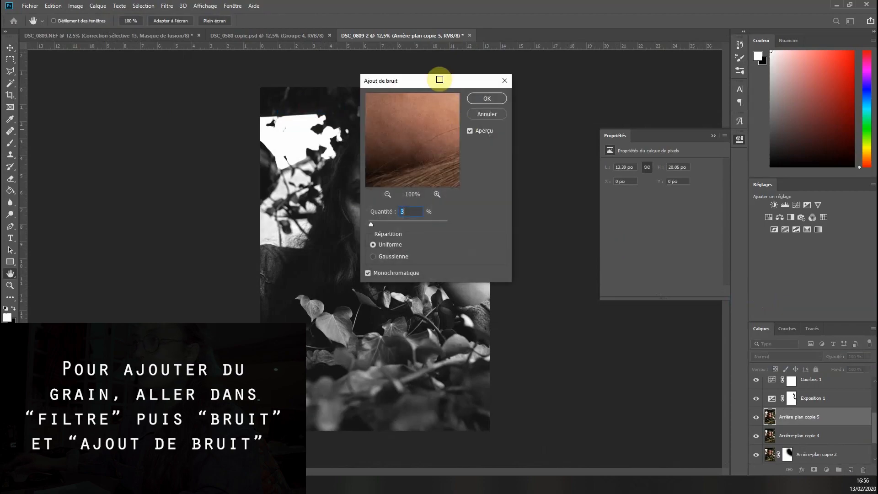
{"action": "left_click_drag", "start_coordinate": [440, 80], "coordinate": [625, 99]}
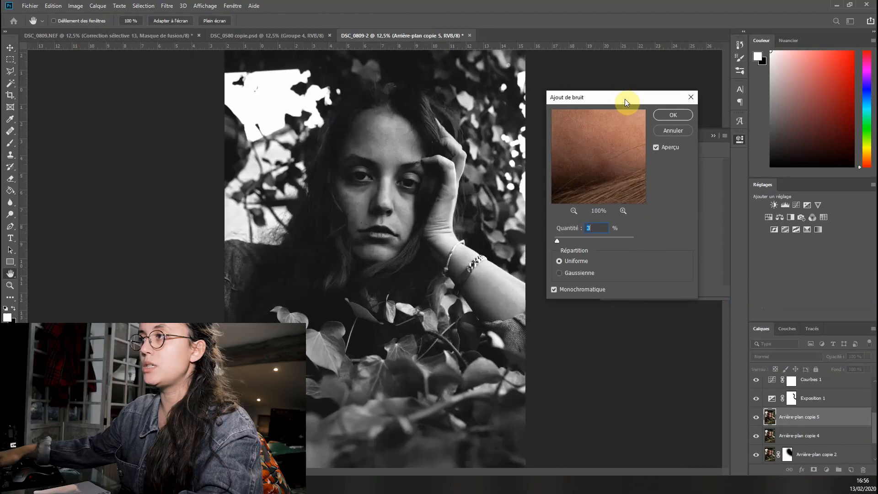
{"action": "key", "text": "ctrl+plus"}
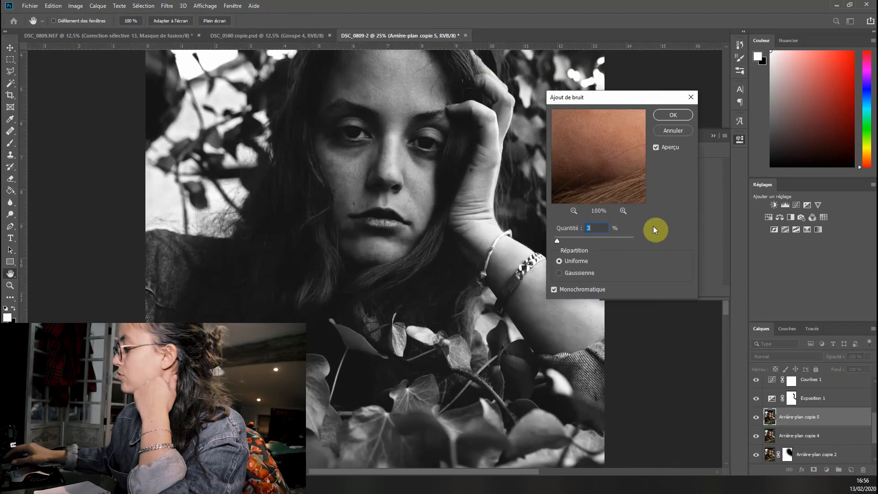
{"action": "type", "text": "10"}
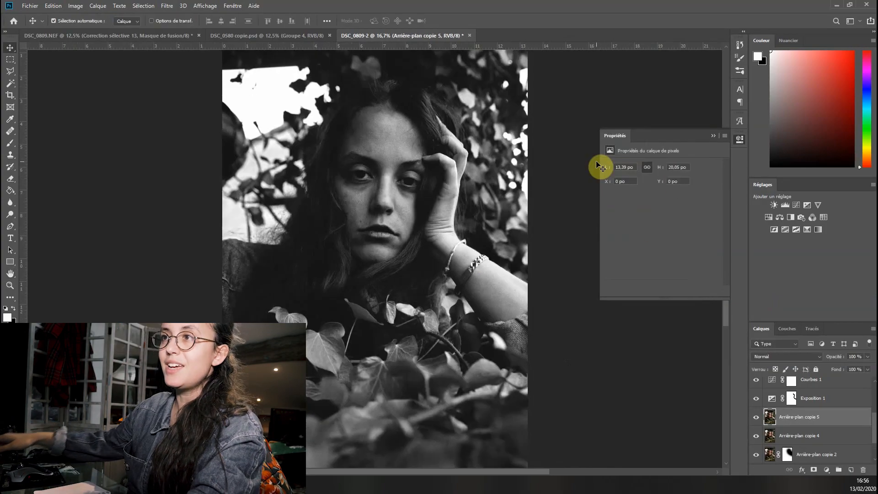
{"action": "key", "text": "ctrl+minus"}
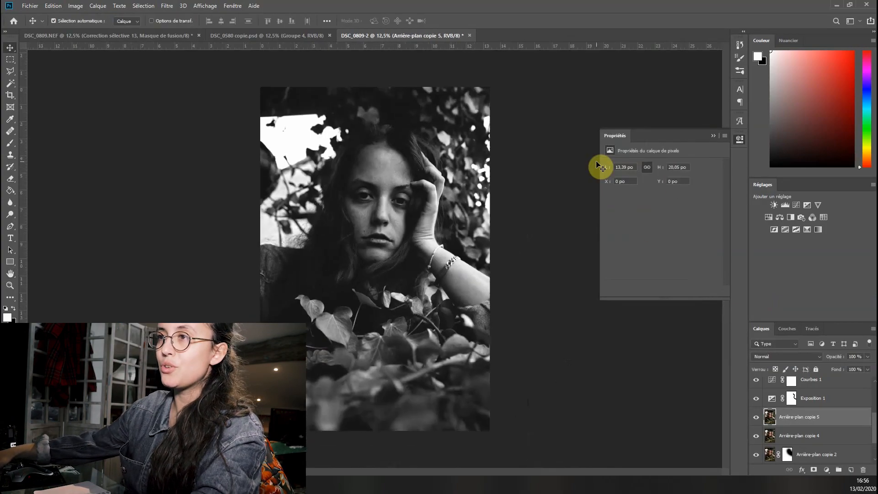
Set up the web export of the black-and-white portrait as a JPEG at quality 60, scaled to 60 percent
{"action": "key", "text": "ctrl+shift+s"}
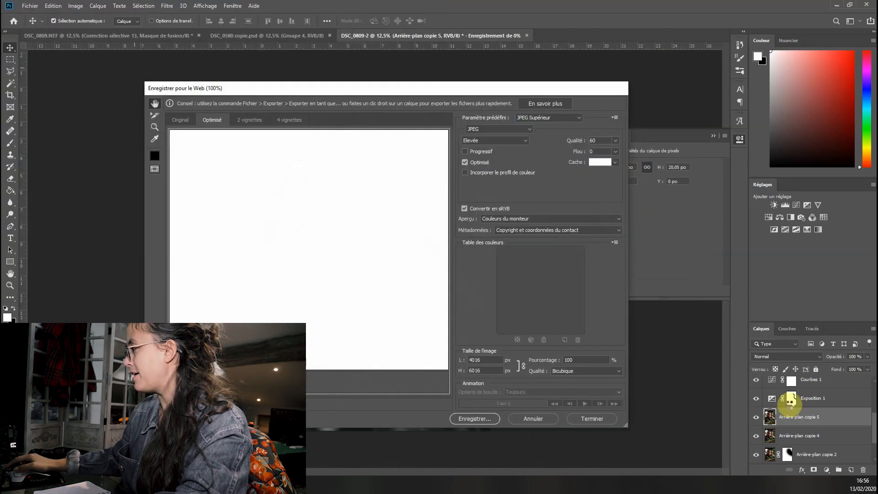
{"action": "double_click", "coordinate": [568, 360]}
{"action": "type", "text": "60"}
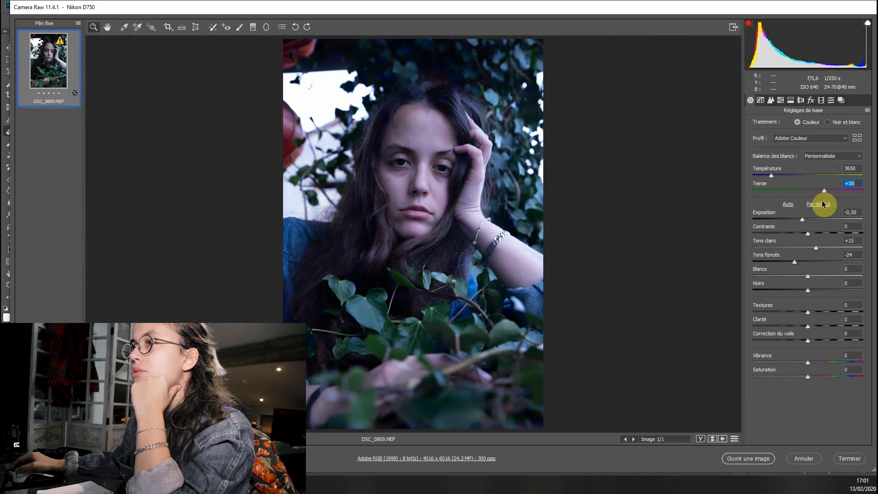
Lower the raw portrait's Teinte and Température, and open it with its colours converted to the working space
{"action": "left_click_drag", "start_coordinate": [824, 204], "coordinate": [803, 205]}
{"action": "left_click_drag", "start_coordinate": [772, 176], "coordinate": [769, 177]}
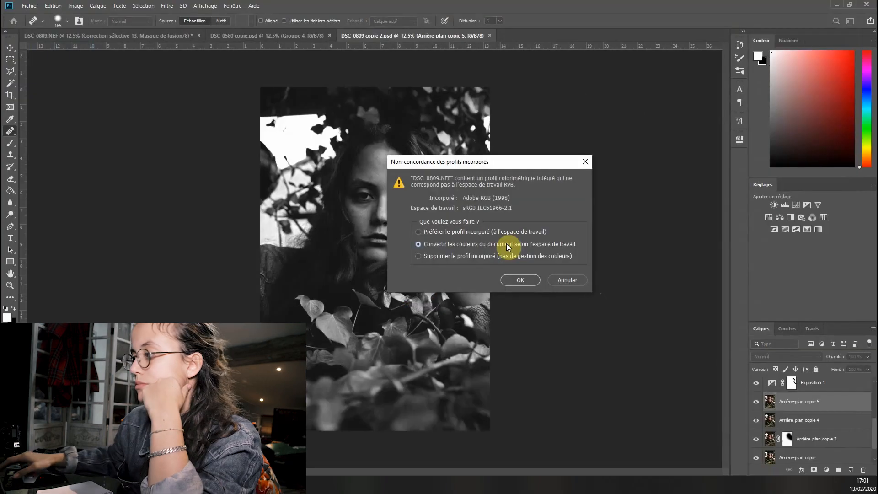
{"action": "key", "text": "Return"}
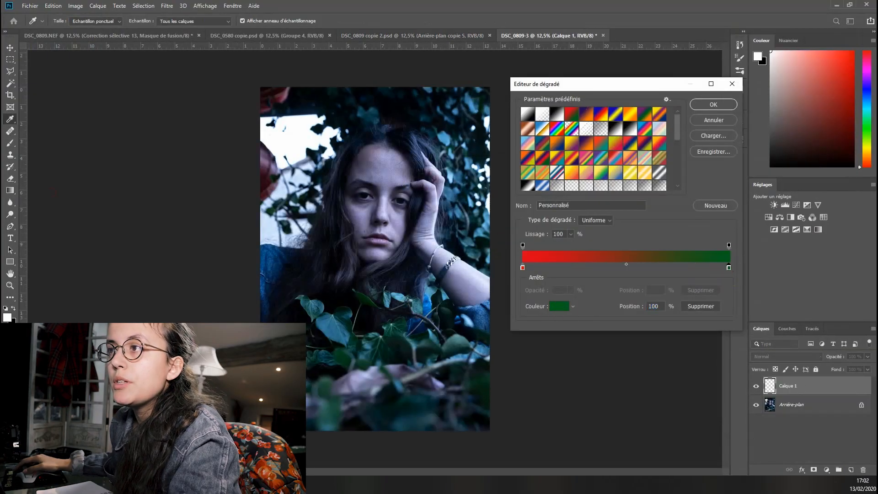
Set the colour of the gradient's end stop at position 100 % to a bright pink
{"action": "left_click", "coordinate": [559, 306]}
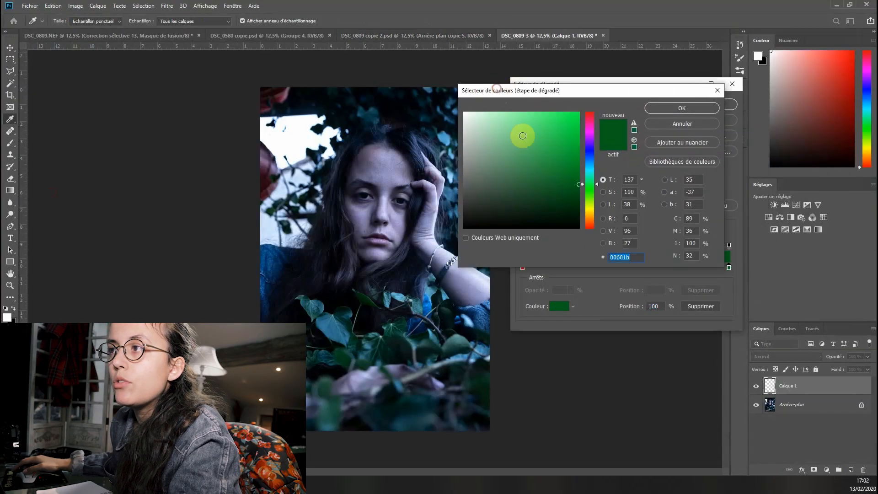
{"action": "left_click_drag", "start_coordinate": [590, 184], "coordinate": [590, 125]}
{"action": "left_click", "coordinate": [578, 112]}
{"action": "left_click", "coordinate": [676, 108]}
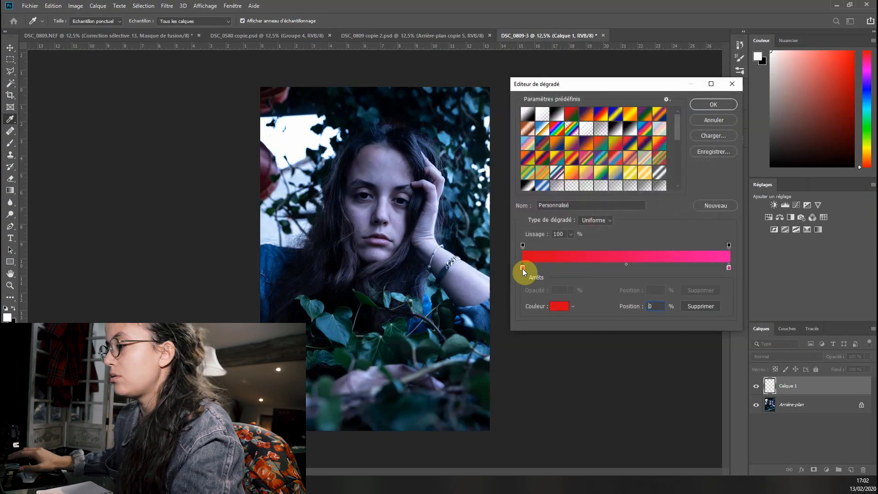
Set the gradient's start stop to a dark indigo blue, confirm it, and draw the gradient horizontally across Calque 1 from left to right
{"action": "double_click", "coordinate": [522, 268]}
{"action": "left_click", "coordinate": [591, 148]}
{"action": "left_click_drag", "start_coordinate": [515, 204], "coordinate": [556, 192]}
{"action": "left_click", "coordinate": [681, 108]}
{"action": "left_click", "coordinate": [706, 104]}
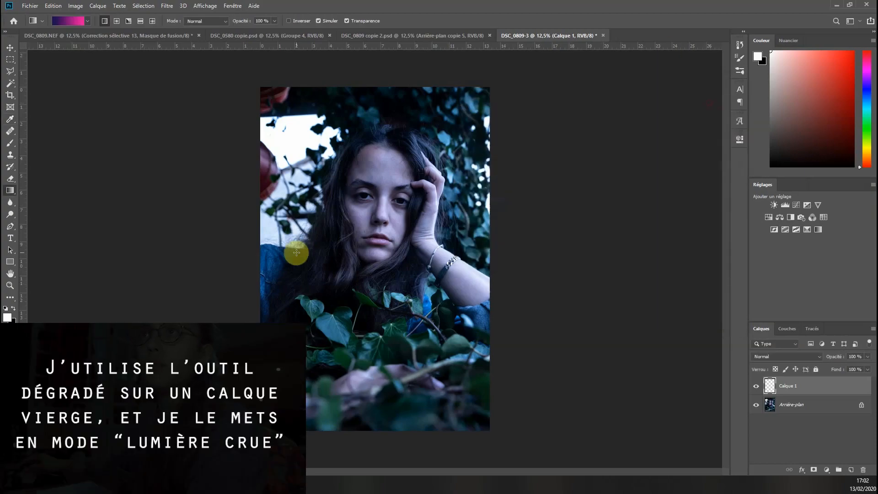
{"action": "left_click_drag", "start_coordinate": [262, 247], "coordinate": [500, 240]}
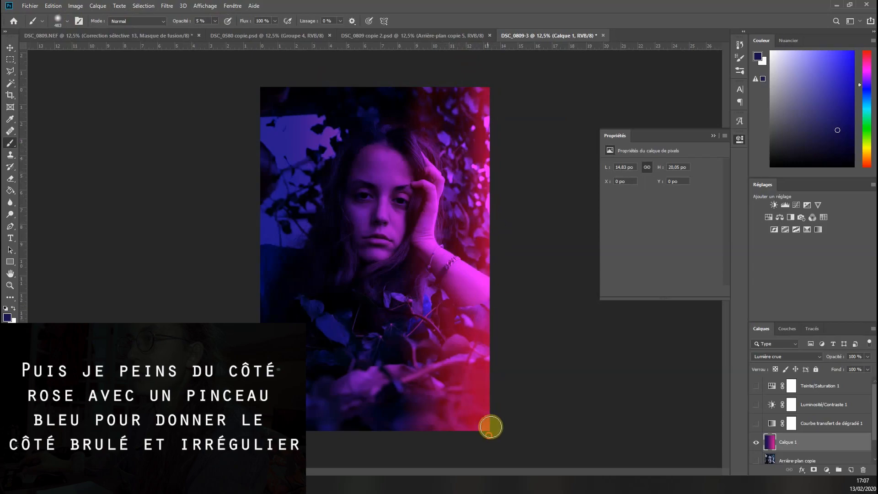
Add a Correction sélective adjustment above Calque 1 and set the Bleus to Cyan -79 % and Magenta -72 %
{"action": "left_click", "coordinate": [808, 229]}
{"action": "left_click", "coordinate": [684, 176]}
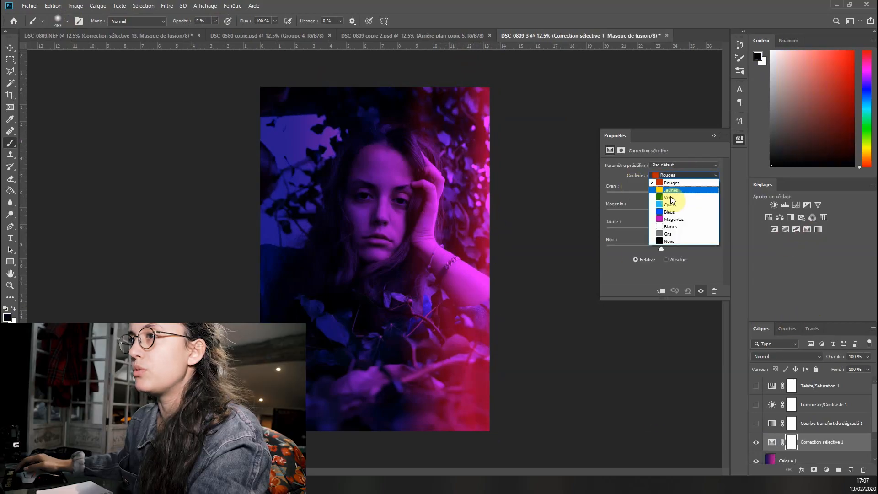
{"action": "left_click", "coordinate": [671, 217]}
{"action": "left_click_drag", "start_coordinate": [638, 194], "coordinate": [619, 198]}
{"action": "left_click_drag", "start_coordinate": [661, 212], "coordinate": [623, 213]}
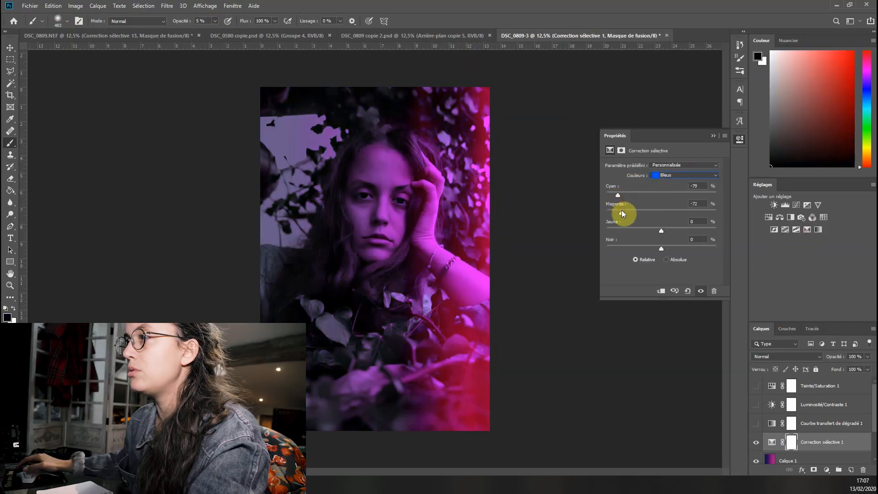
Set the Magentas in the Correction sélective adjustment to Cyan -52 % and Magenta -73 %
{"action": "left_click", "coordinate": [667, 175]}
{"action": "left_click", "coordinate": [668, 227]}
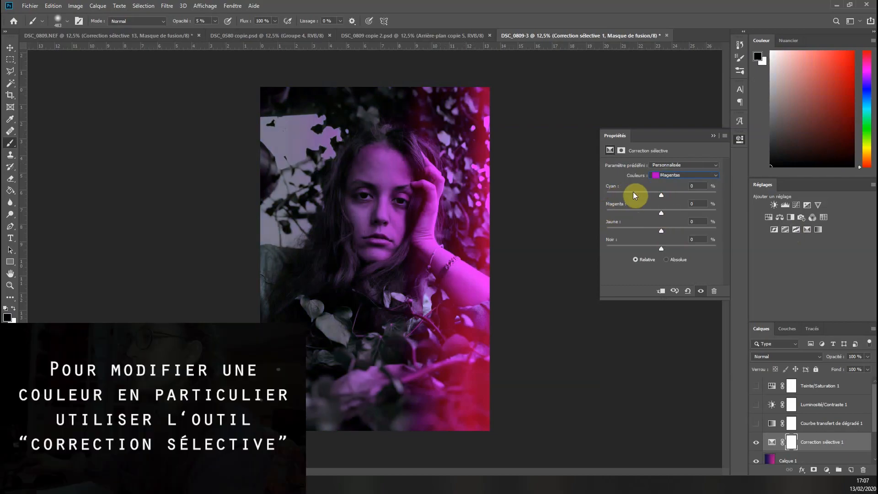
{"action": "left_click", "coordinate": [634, 195]}
{"action": "left_click_drag", "start_coordinate": [639, 213], "coordinate": [622, 215]}
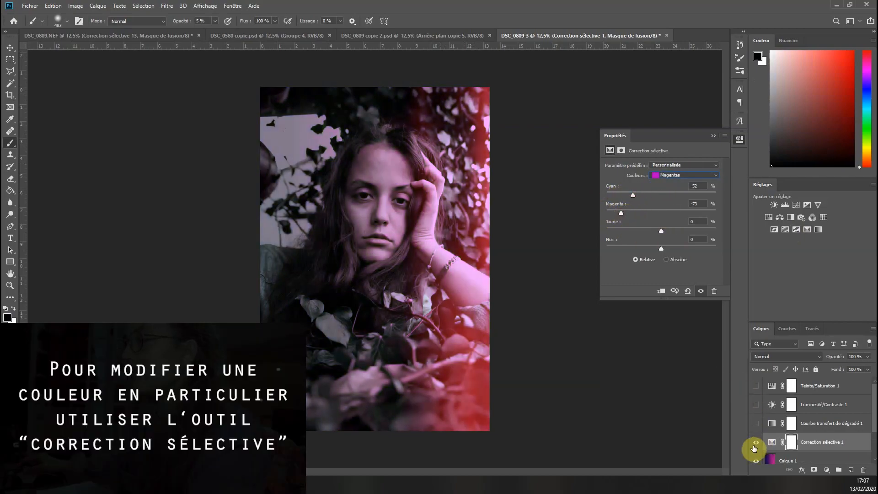
Add a mask to Calque 1, try a black stroke with a soft 2391 px brush at 92 % opacity, and undo it
{"action": "left_click", "coordinate": [787, 460]}
{"action": "left_click", "coordinate": [67, 21]}
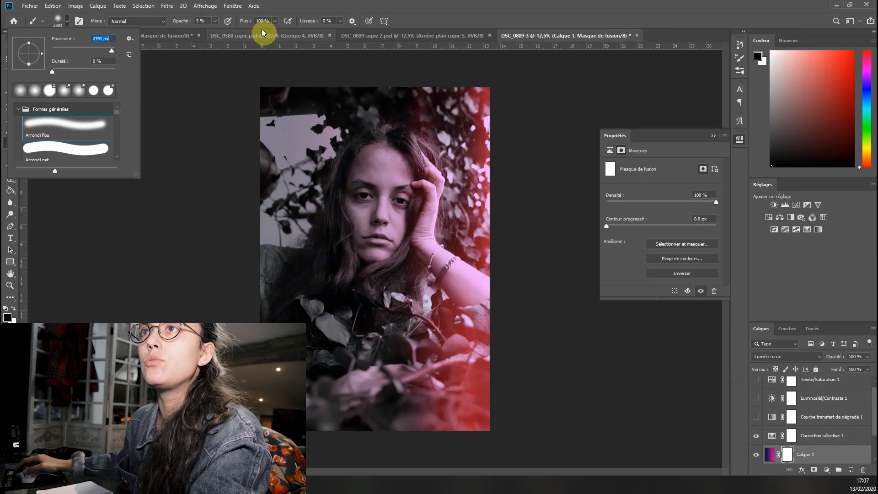
{"action": "left_click", "coordinate": [216, 22]}
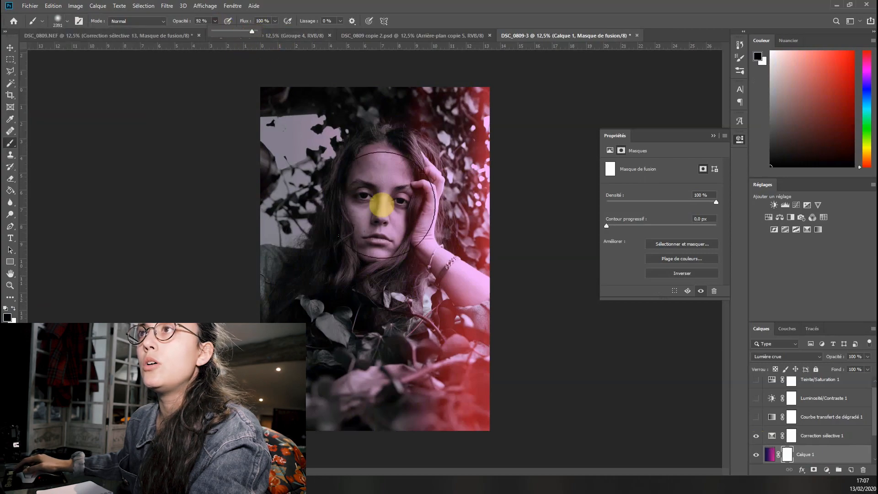
{"action": "mouse_move", "coordinate": [373, 133]}
{"action": "left_mouse_down"}
{"action": "mouse_move", "coordinate": [320, 130]}
{"action": "mouse_move", "coordinate": [296, 153]}
{"action": "left_mouse_up"}
{"action": "key", "text": "ctrl+z"}
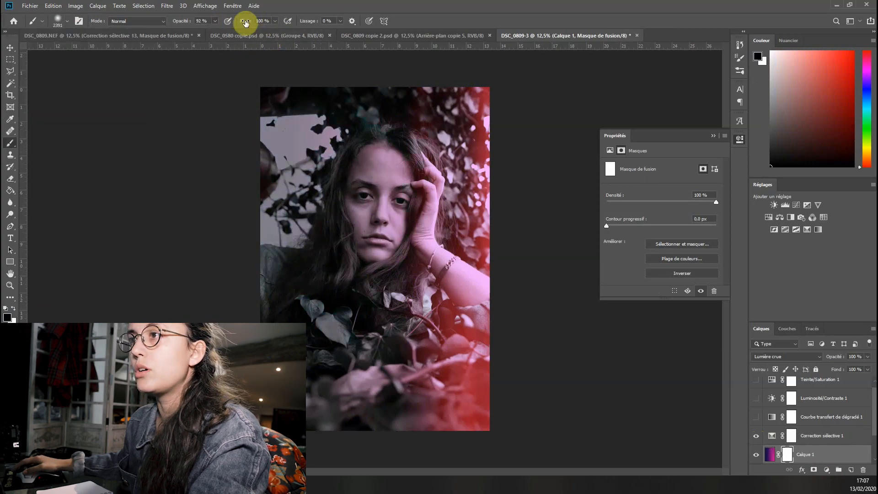
Paint Calque 1's mask in black at 27 % brush opacity over the face, hair and left side of the portrait
{"action": "left_click", "coordinate": [214, 21]}
{"action": "left_click_drag", "start_coordinate": [210, 31], "coordinate": [188, 31]}
{"action": "mouse_move", "coordinate": [379, 141]}
{"action": "left_mouse_down"}
{"action": "mouse_move", "coordinate": [364, 149]}
{"action": "mouse_move", "coordinate": [349, 247]}
{"action": "left_mouse_up"}
{"action": "mouse_move", "coordinate": [330, 97]}
{"action": "left_mouse_down"}
{"action": "mouse_move", "coordinate": [310, 223]}
{"action": "mouse_move", "coordinate": [263, 321]}
{"action": "left_mouse_up"}
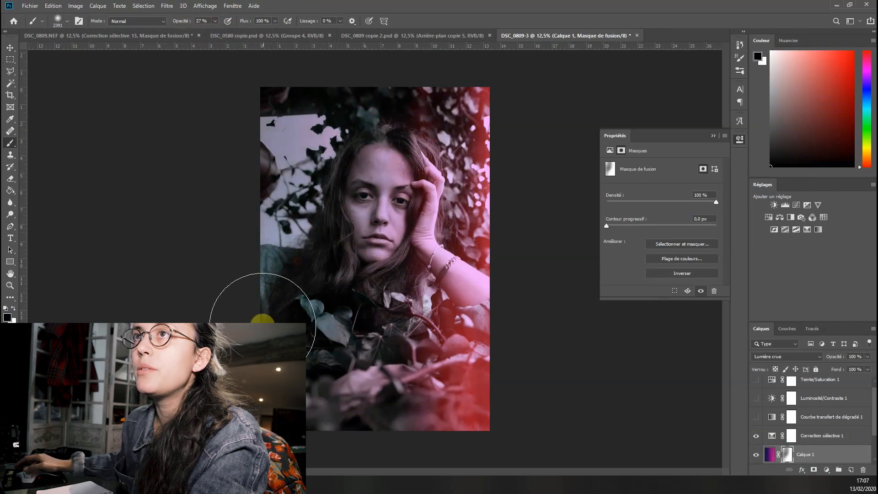
{"action": "left_click_drag", "start_coordinate": [260, 125], "coordinate": [267, 122]}
{"action": "left_click_drag", "start_coordinate": [302, 95], "coordinate": [308, 162]}
{"action": "mouse_move", "coordinate": [339, 99]}
{"action": "left_mouse_down"}
{"action": "mouse_move", "coordinate": [347, 124]}
{"action": "mouse_move", "coordinate": [302, 389]}
{"action": "left_mouse_up"}
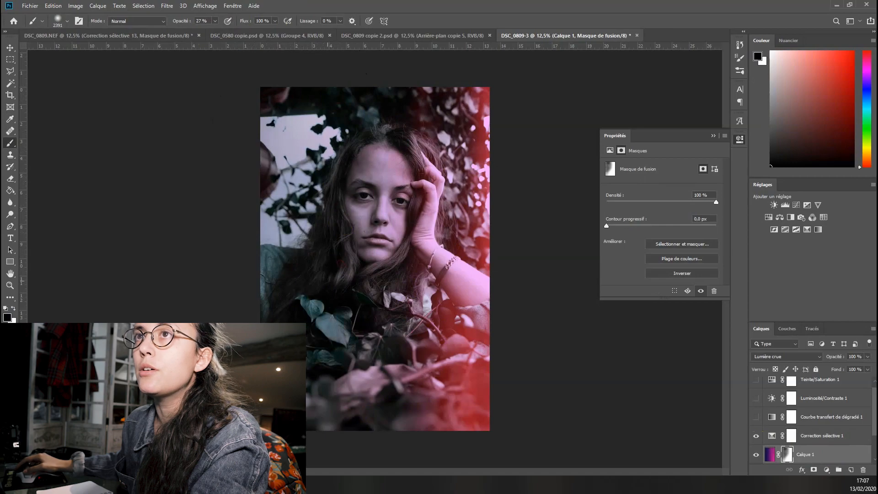
Reduce the size of the soft brush for finer work on Calque 1's mask over the ivy beside the raised hand
{"action": "left_click", "coordinate": [67, 20]}
{"action": "left_click_drag", "start_coordinate": [109, 50], "coordinate": [92, 50]}
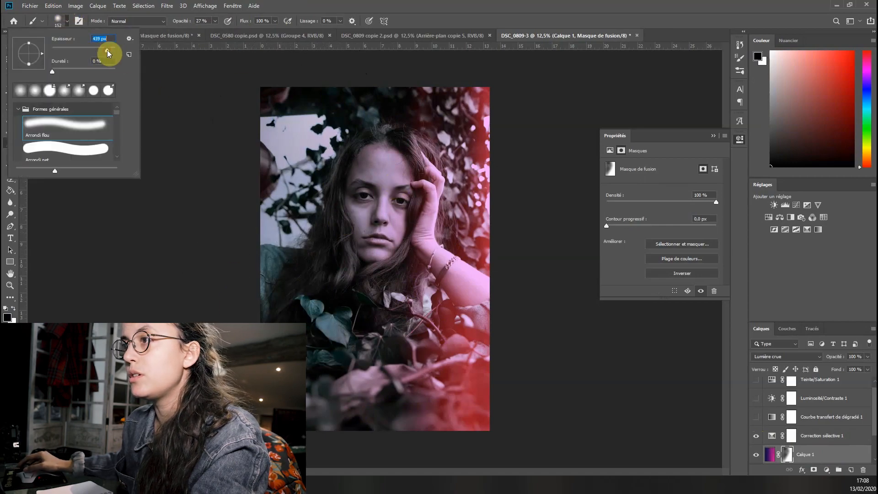
{"action": "left_click", "coordinate": [474, 163]}
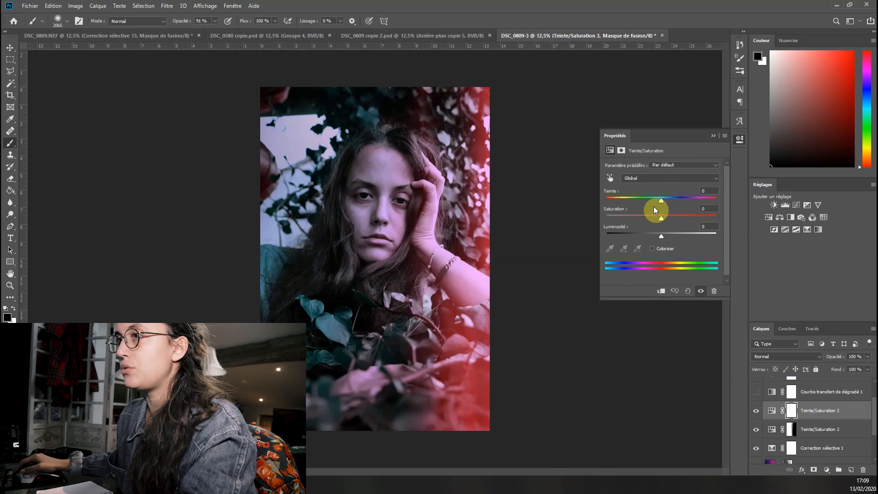
Set the Teinte of Teinte/Saturation 3 to +23, comparing with and without it, and enlarge the mask brush to 2717 px
{"action": "left_click_drag", "start_coordinate": [663, 202], "coordinate": [674, 199]}
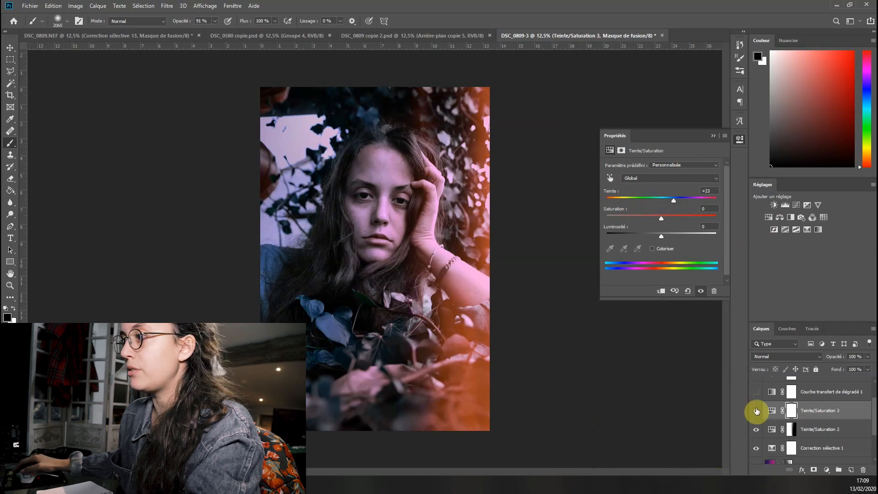
{"action": "left_click", "coordinate": [757, 411]}
{"action": "left_click", "coordinate": [757, 411]}
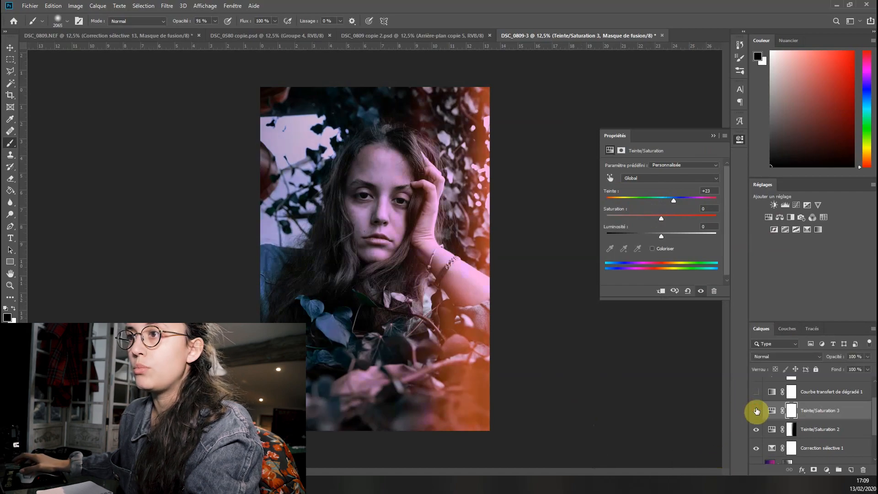
{"action": "left_click", "coordinate": [757, 411]}
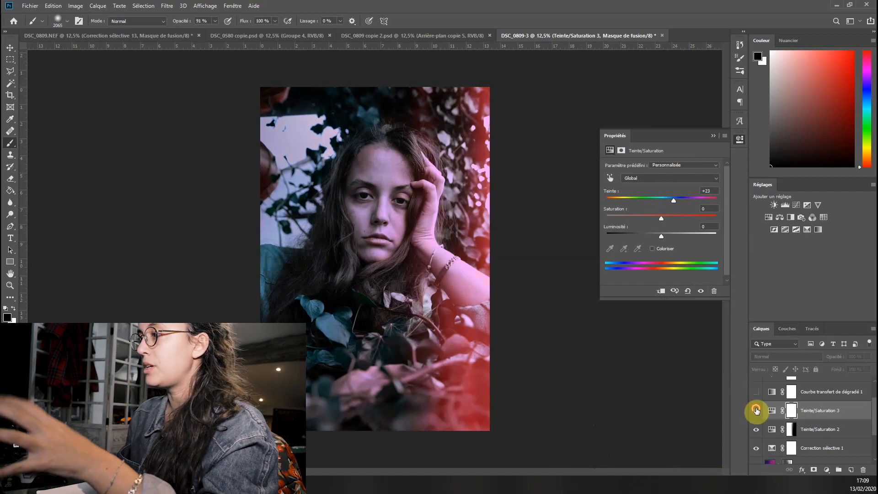
{"action": "left_click", "coordinate": [757, 411]}
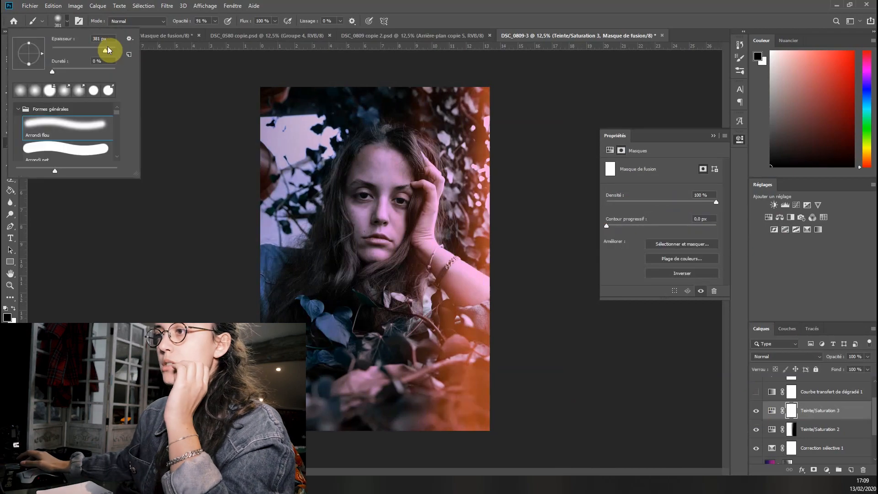
{"action": "left_click_drag", "start_coordinate": [110, 50], "coordinate": [112, 50]}
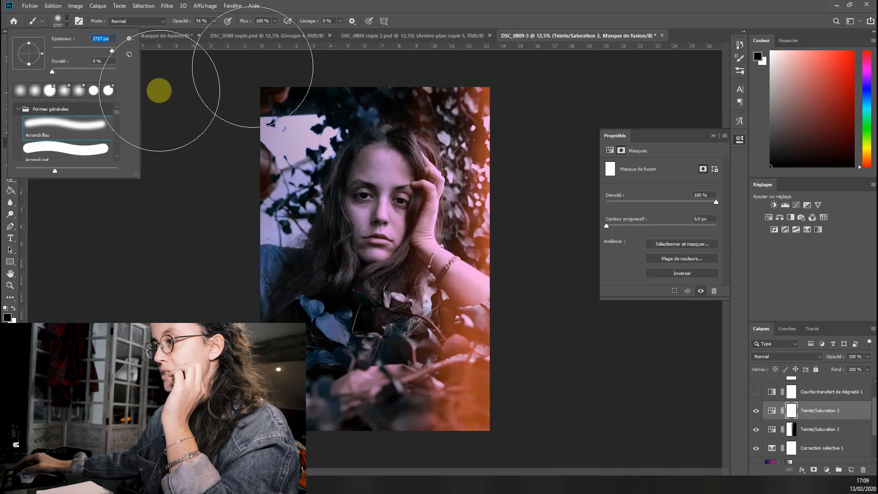
{"action": "left_click", "coordinate": [539, 136]}
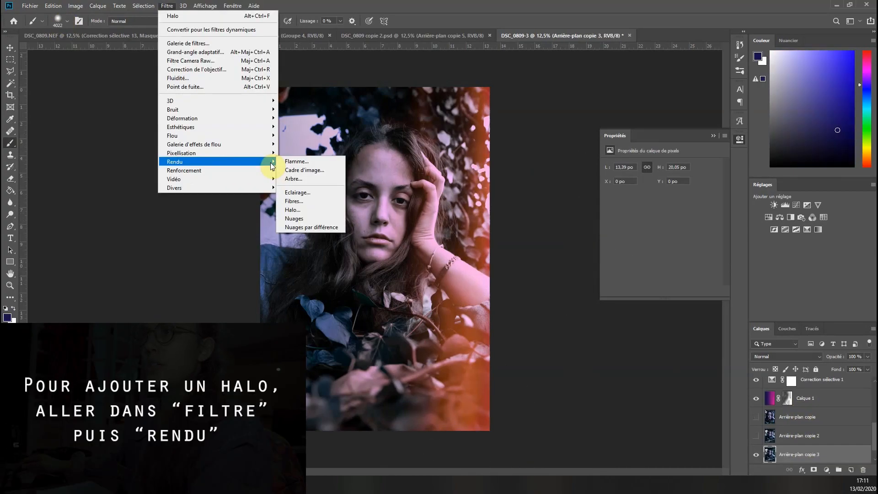
Compare the Halo lens types on Arrière-plan copie 3 and apply Focale fixe Film at 211 % Luminosité
{"action": "left_click", "coordinate": [320, 210]}
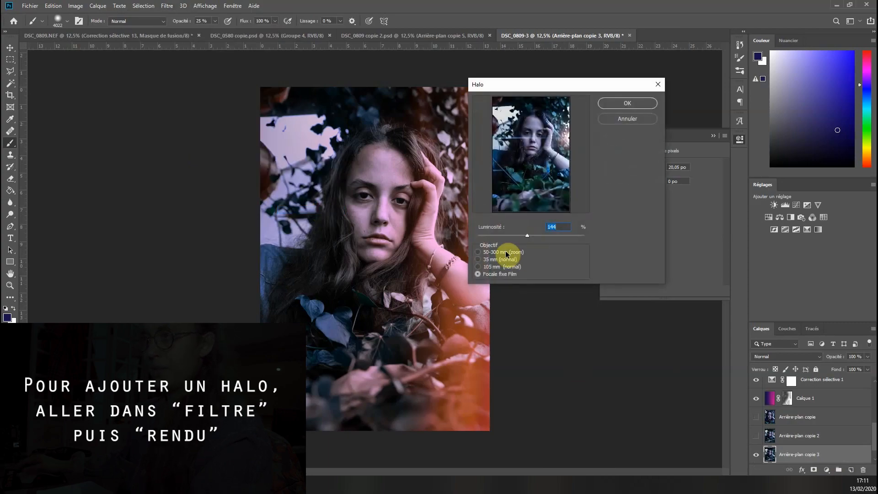
{"action": "left_click", "coordinate": [495, 270]}
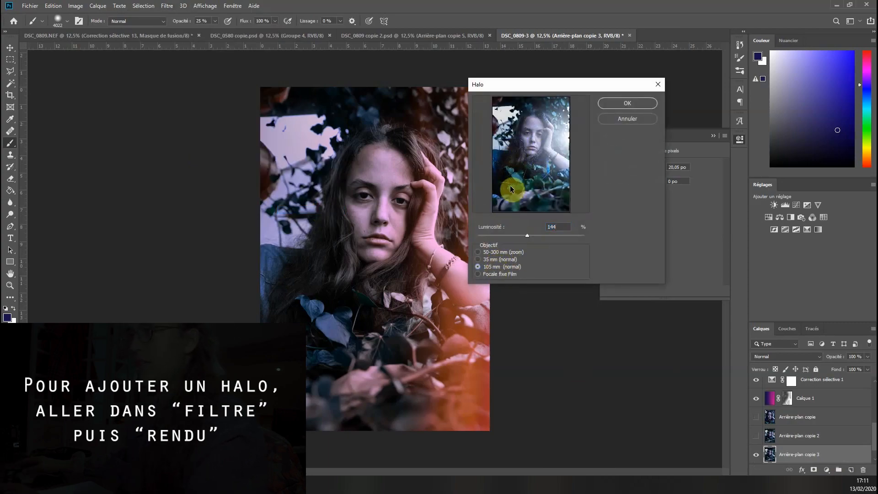
{"action": "left_click", "coordinate": [493, 254]}
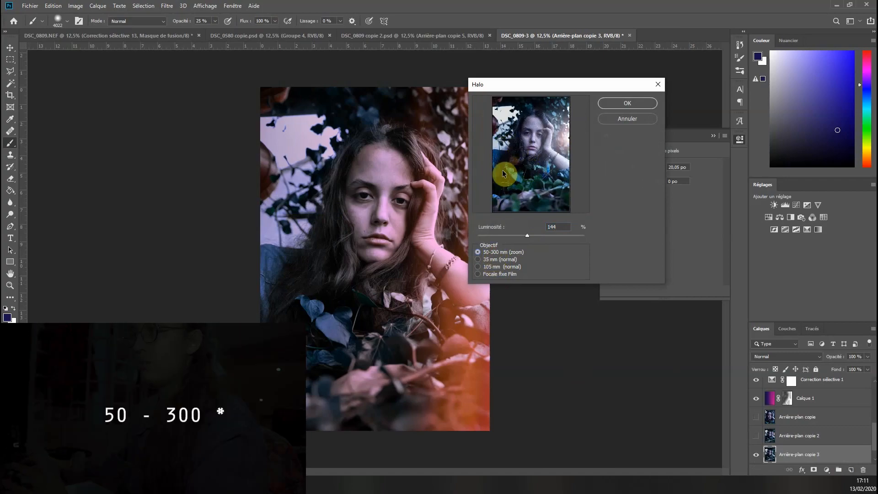
{"action": "left_click", "coordinate": [496, 261]}
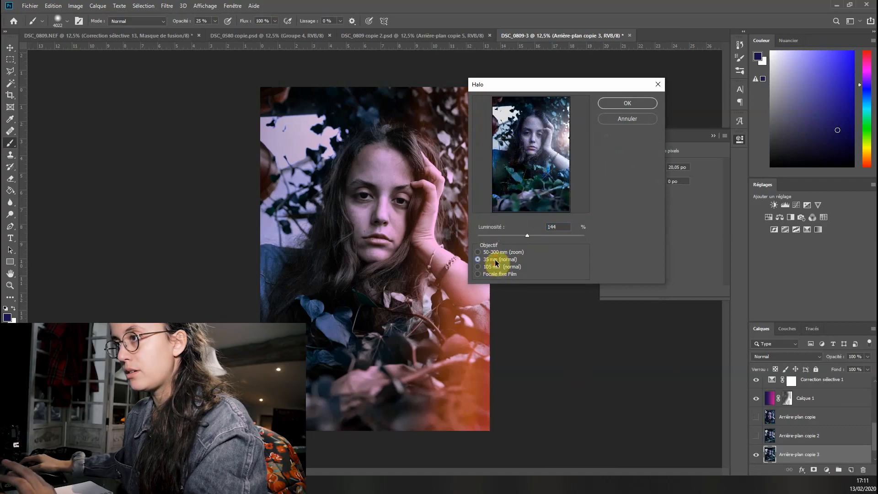
{"action": "left_click", "coordinate": [495, 274]}
{"action": "left_click_drag", "start_coordinate": [528, 236], "coordinate": [551, 237]}
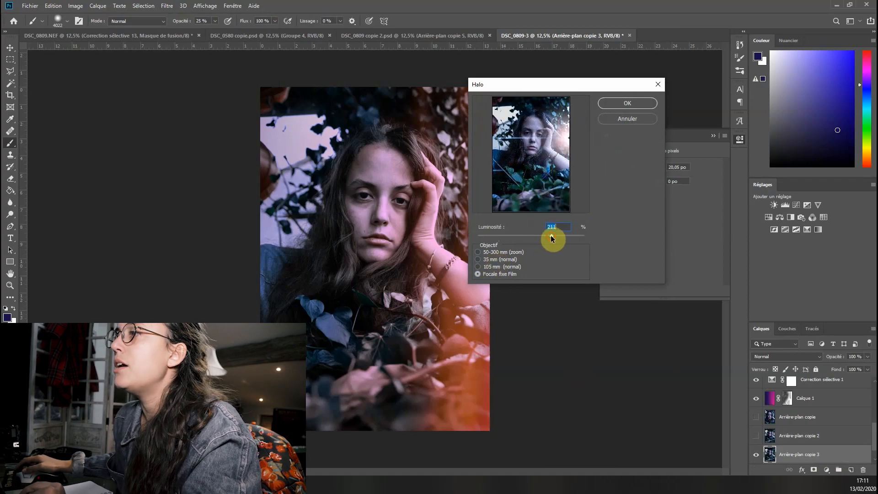
{"action": "left_click", "coordinate": [640, 103]}
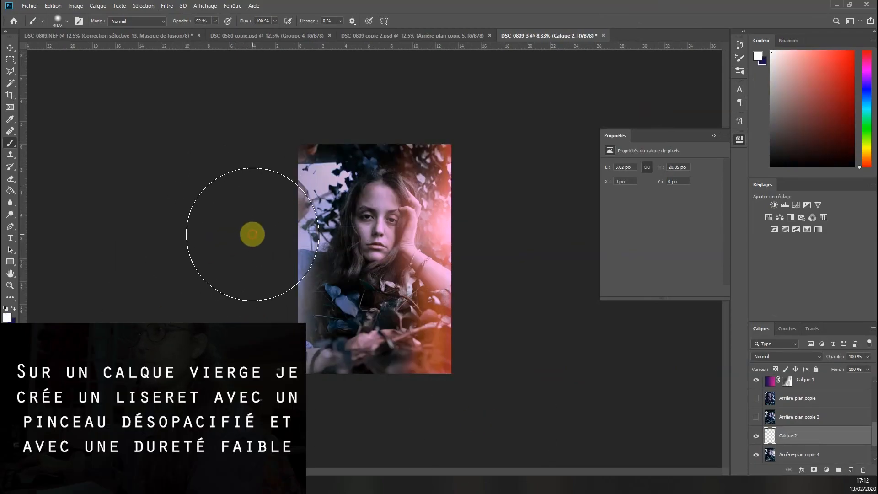
Try a white brush dab along the portrait's left edge on Calque 2, undo it, and compare the image without that layer
{"action": "left_click", "coordinate": [253, 235]}
{"action": "key", "text": "ctrl+z"}
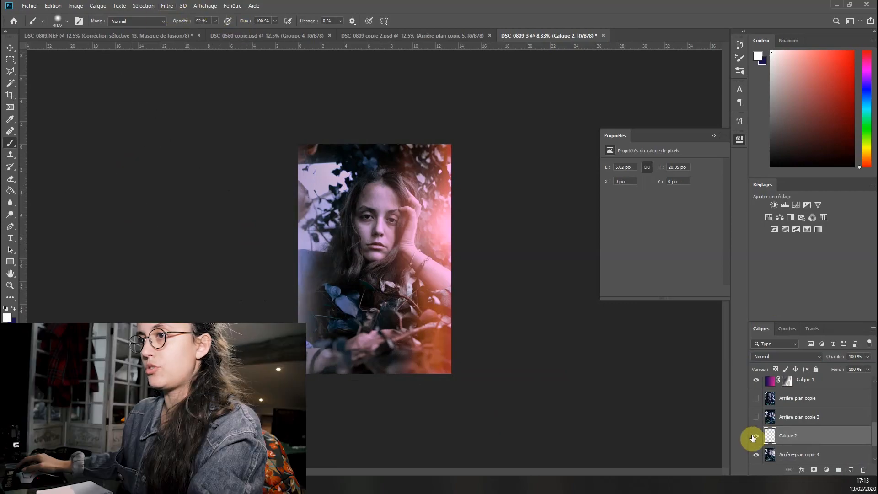
{"action": "left_click", "coordinate": [755, 437]}
{"action": "left_click", "coordinate": [756, 437]}
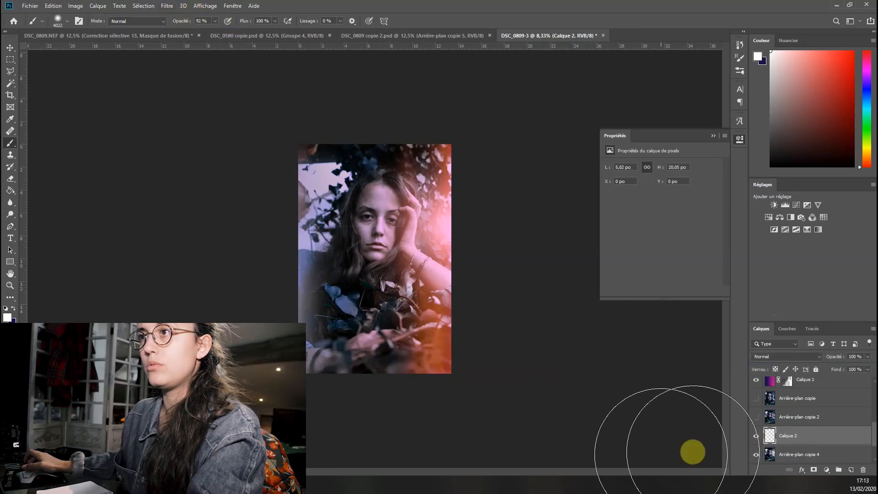
{"action": "key", "text": "ctrl+plus"}
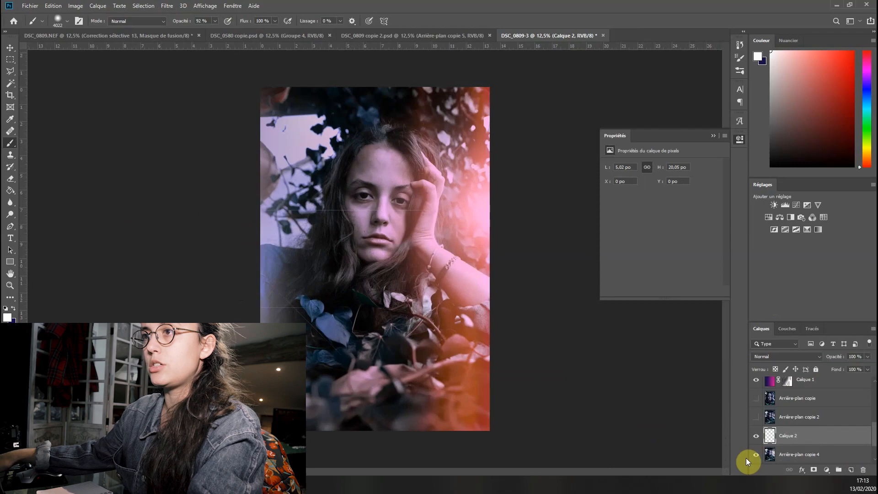
Apply a 105 mm (normal) Halo at 163 % Luminosité to the lower left edge of Arrière-plan copie 4
{"action": "left_click", "coordinate": [826, 451]}
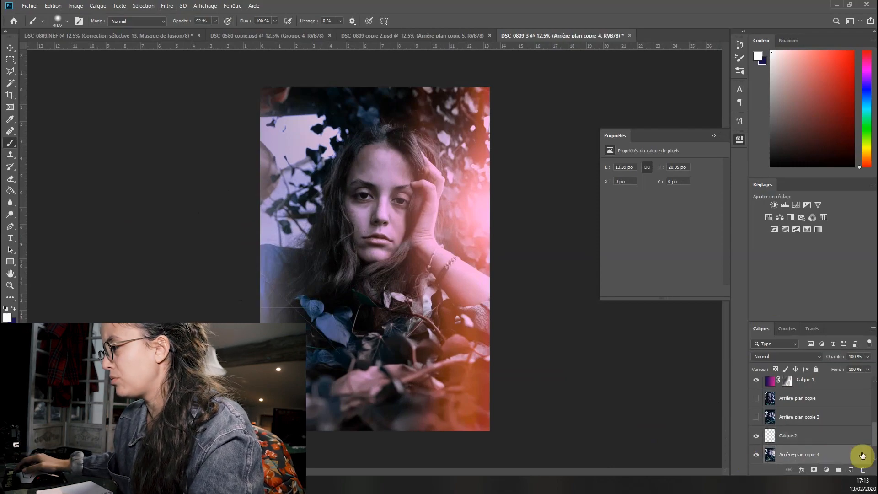
{"action": "scroll", "coordinate": [873, 442], "scroll_direction": "down", "scroll_amount": 2}
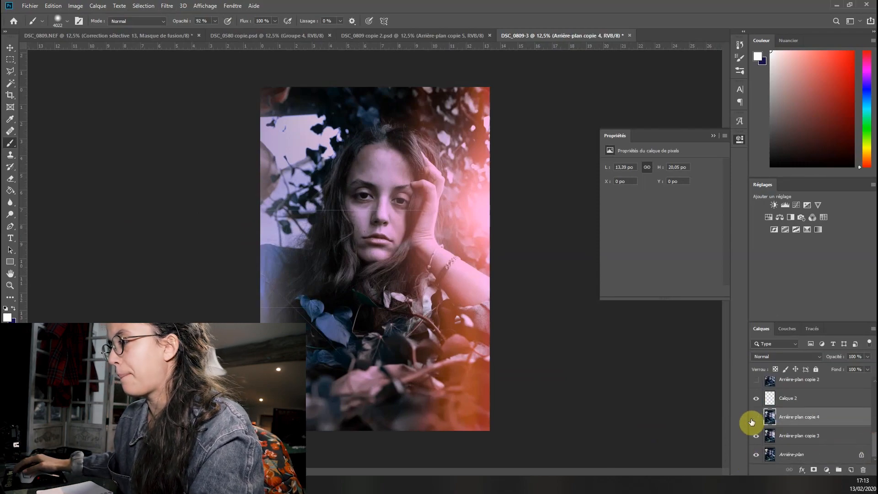
{"action": "left_click", "coordinate": [167, 5]}
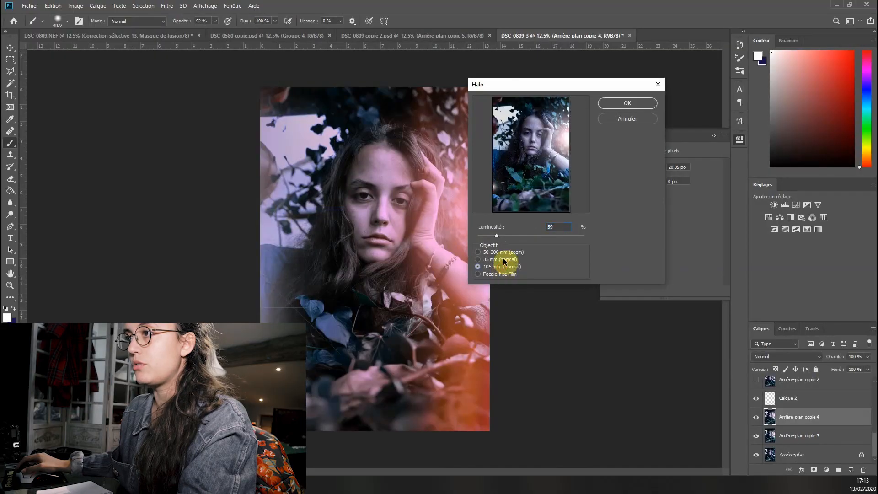
{"action": "left_click_drag", "start_coordinate": [497, 235], "coordinate": [539, 237]}
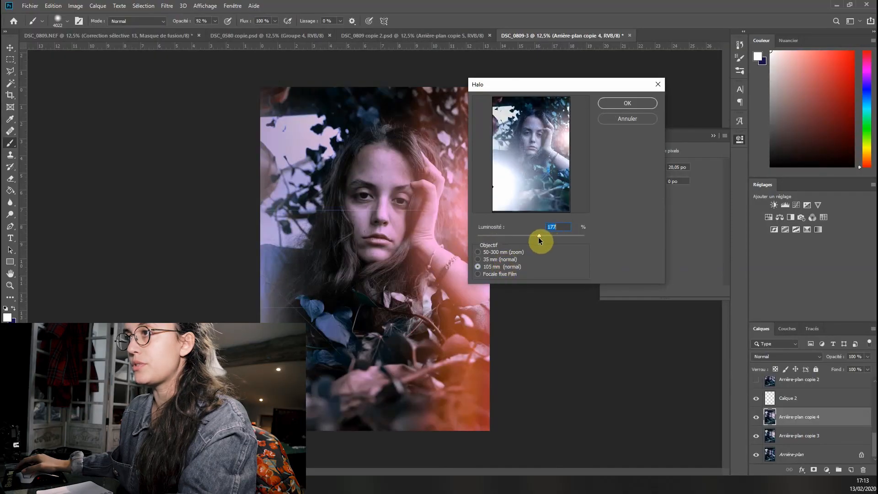
{"action": "left_click", "coordinate": [483, 189]}
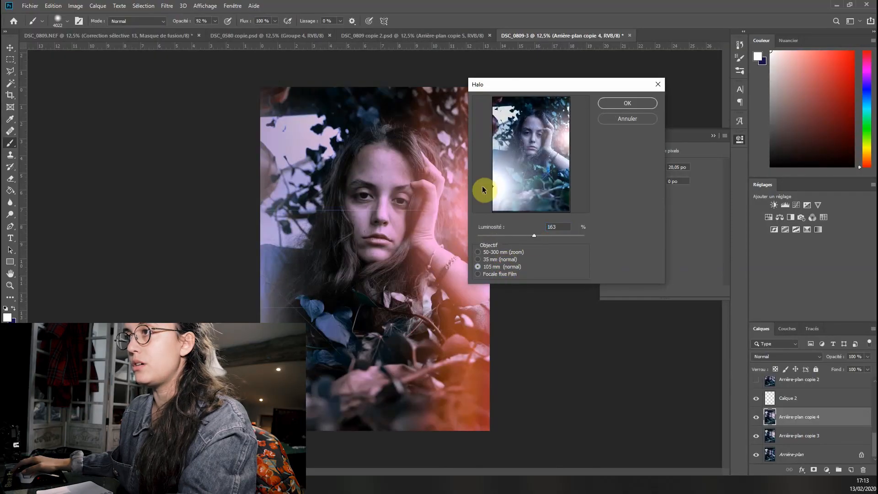
{"action": "left_click", "coordinate": [633, 104]}
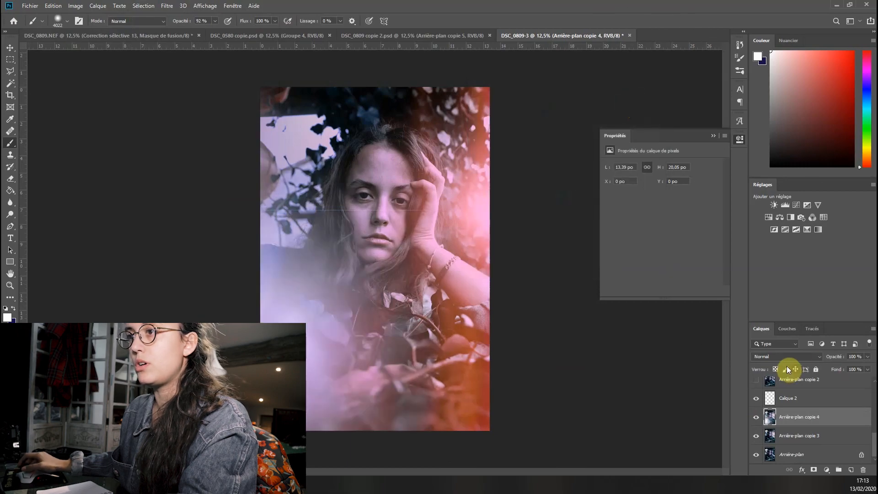
Lower the opacity of Arrière-plan copie 4 to 26 %
{"action": "left_click", "coordinate": [867, 356]}
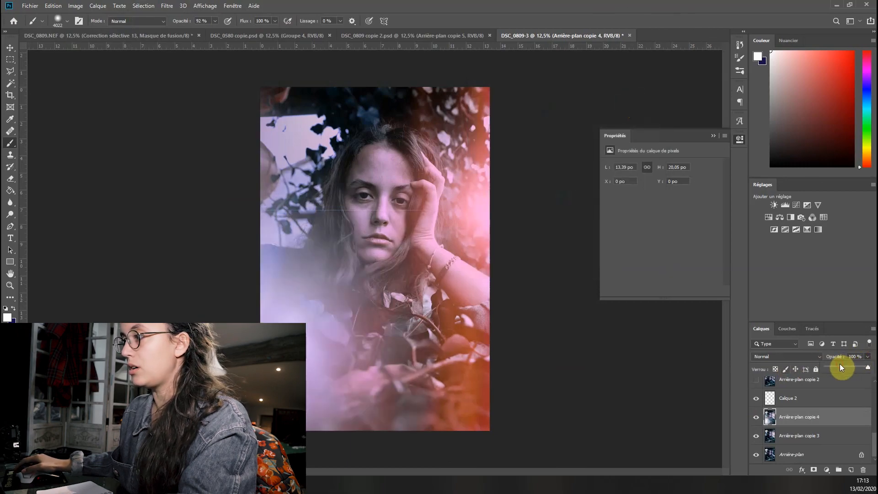
{"action": "left_click_drag", "start_coordinate": [840, 364], "coordinate": [840, 367]}
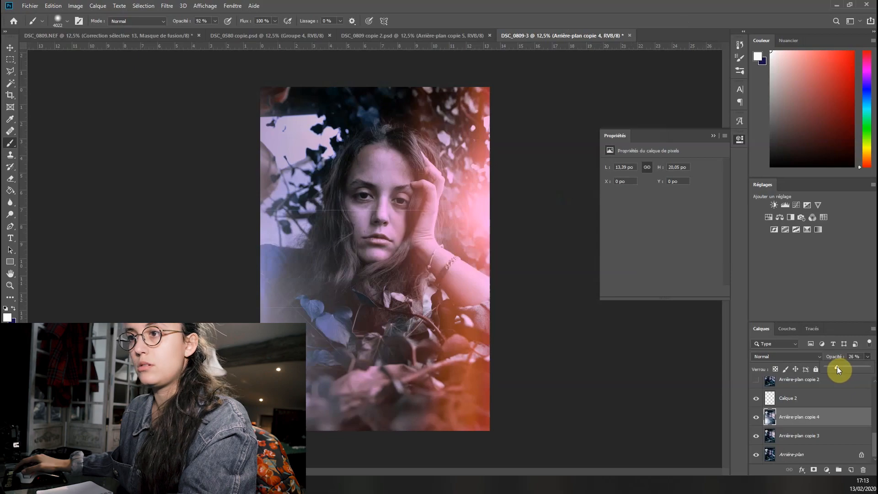
Compare the portrait with and without Luminosité/Contraste 1 and raise that adjustment's Contraste
{"action": "left_click", "coordinate": [758, 386]}
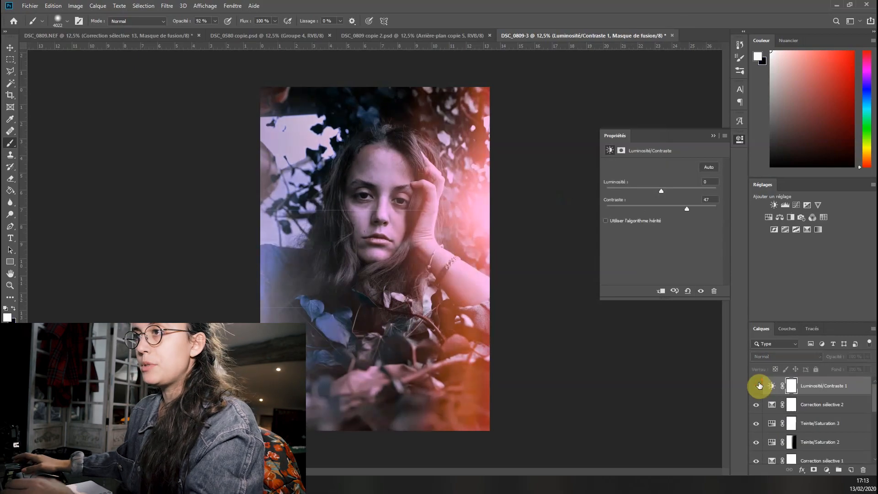
{"action": "left_click", "coordinate": [759, 386]}
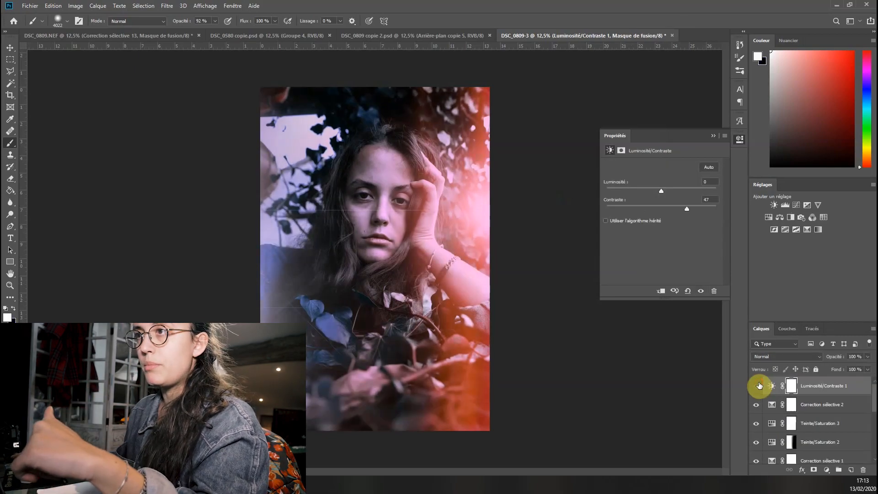
{"action": "left_click", "coordinate": [759, 385]}
{"action": "left_click", "coordinate": [759, 386]}
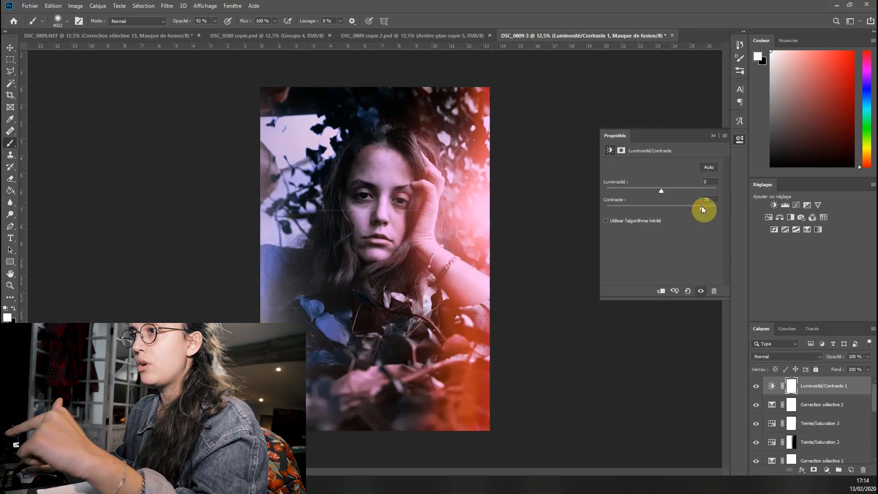
Add an Exposition adjustment layer above Luminosité/Contraste 1 with Décalage set to +0,004
{"action": "left_click", "coordinate": [808, 205]}
{"action": "left_click", "coordinate": [713, 197]}
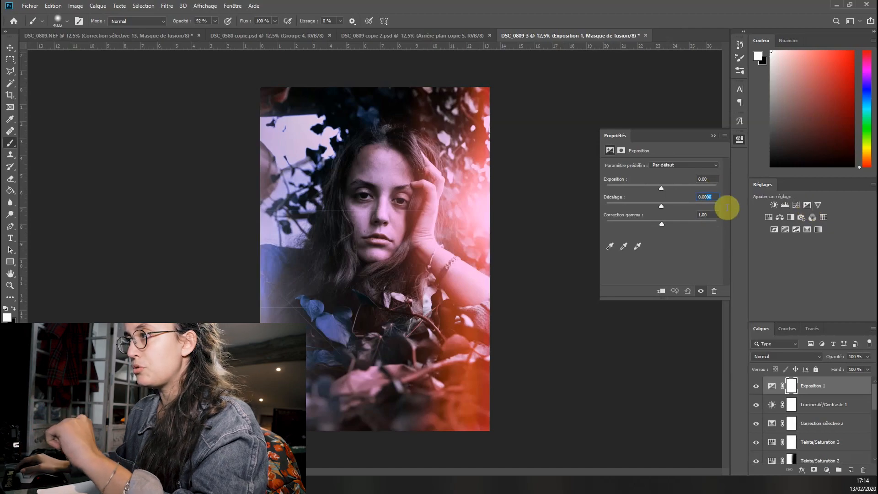
{"action": "type", "text": "4"}
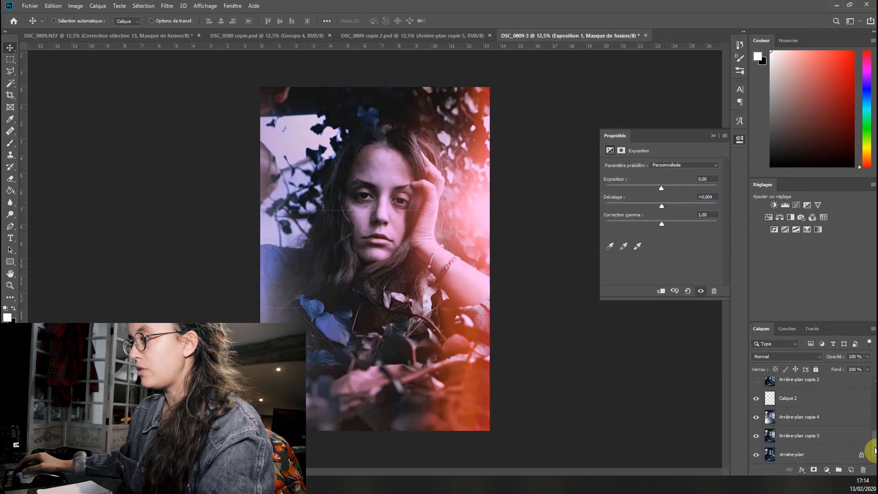
Apply 12 % uniform monochromatic noise to Arrière-plan copie 7 and inspect the grain up close on the face
{"action": "left_click_drag", "start_coordinate": [875, 452], "coordinate": [874, 425]}
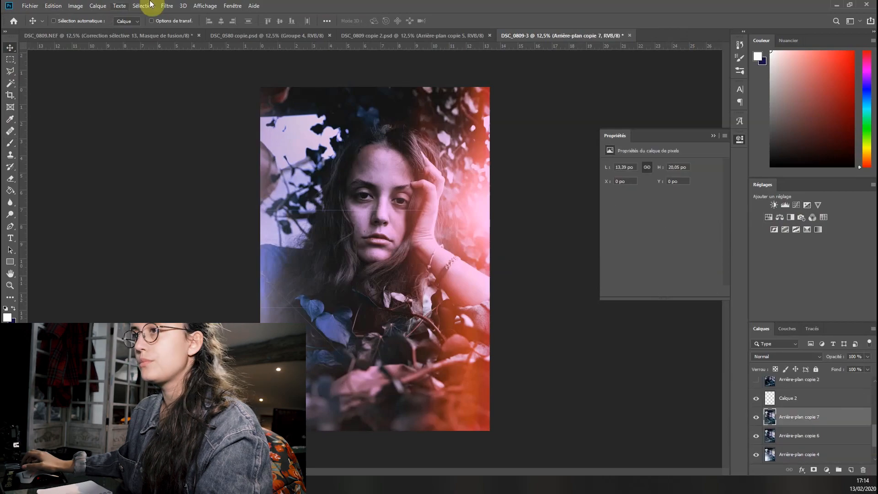
{"action": "left_click", "coordinate": [170, 6]}
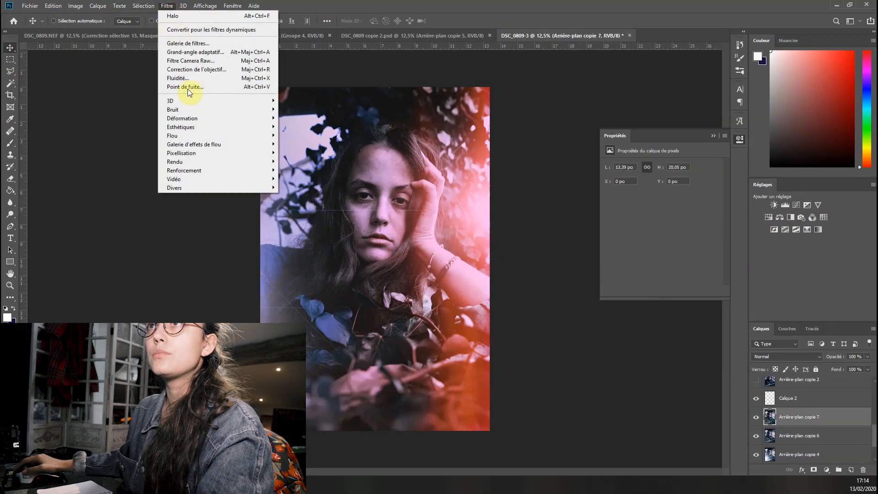
{"action": "mouse_move", "coordinate": [235, 109]}
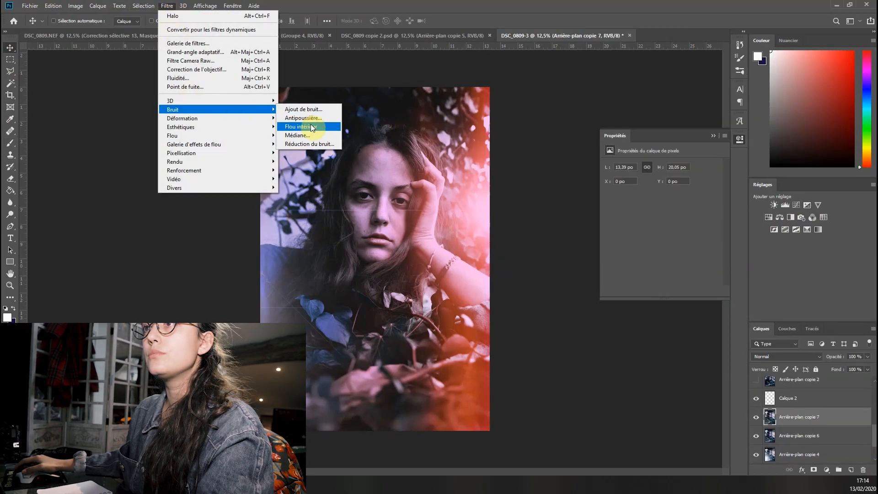
{"action": "left_click", "coordinate": [306, 108]}
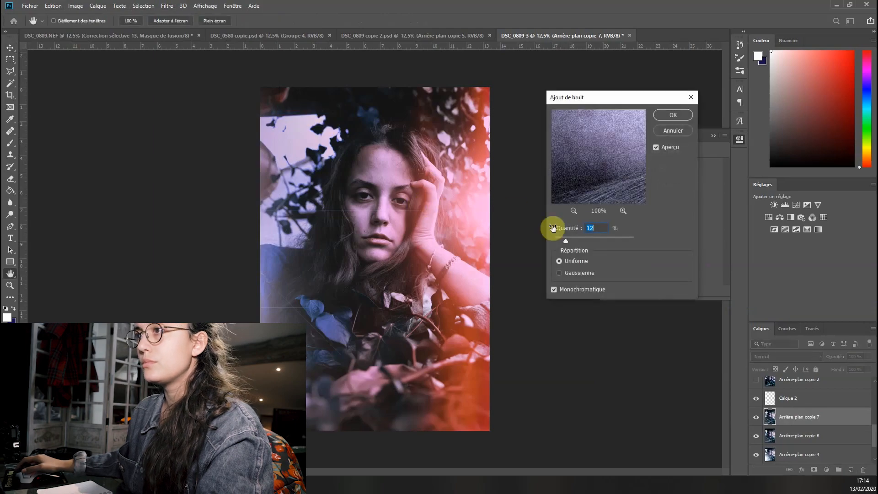
{"action": "left_click", "coordinate": [672, 114]}
{"action": "key", "text": "ctrl+plus"}
{"action": "key", "text": "ctrl+plus"}
{"action": "key", "text": "ctrl+plus"}
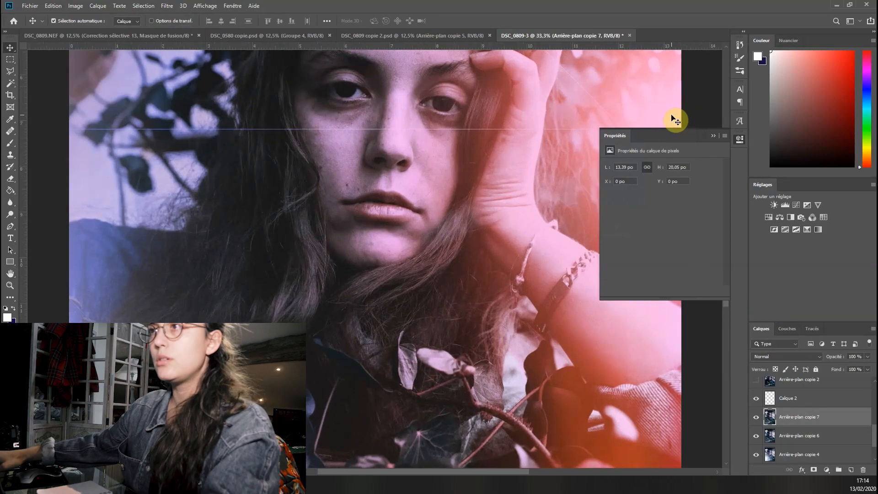
{"action": "key", "text": "ctrl+minus"}
{"action": "key", "text": "ctrl+minus"}
{"action": "key", "text": "ctrl+minus"}
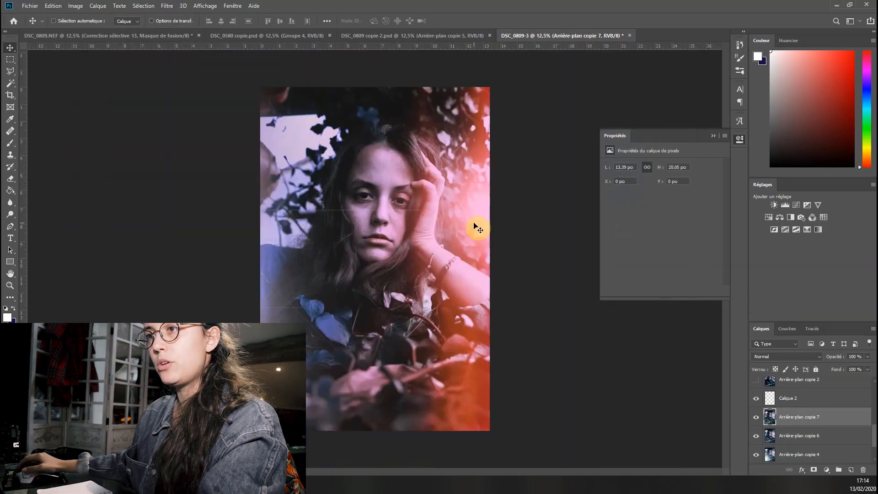
Export the gradient version for the web as a JPEG named DSC_0809-w 3 in the AP VIDEO folder
{"action": "key", "text": "ctrl+shift+s"}
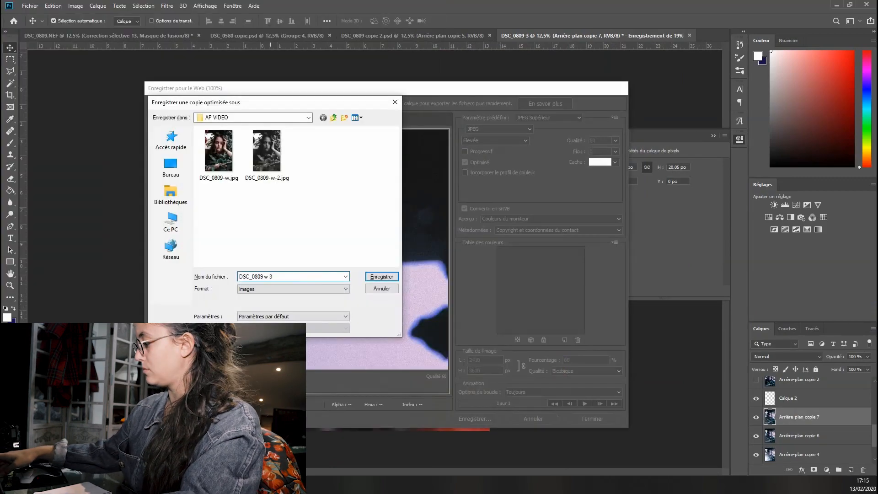
{"action": "key", "text": "Return"}
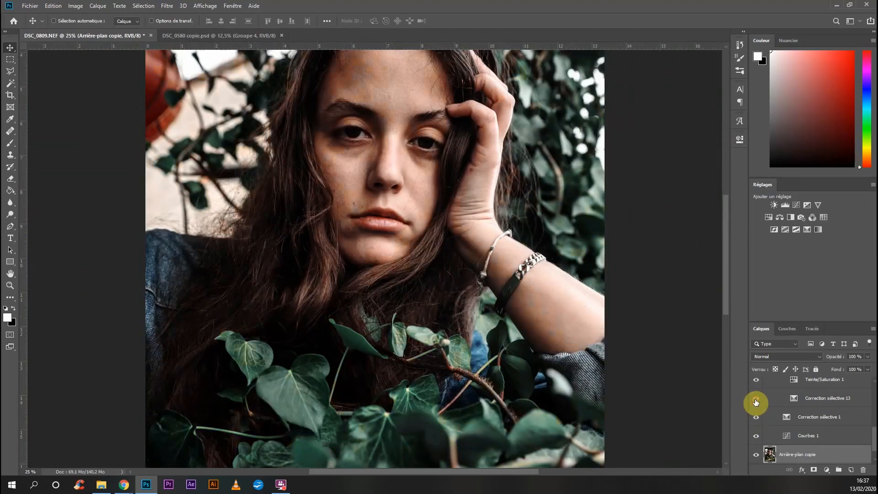
In DSC_0809.NEF, add a mask to Correction sélective 13 and brush part of the correction away at 33 % opacity
{"action": "left_click", "coordinate": [760, 401]}
{"action": "key", "text": "b"}
{"action": "key", "text": "x"}
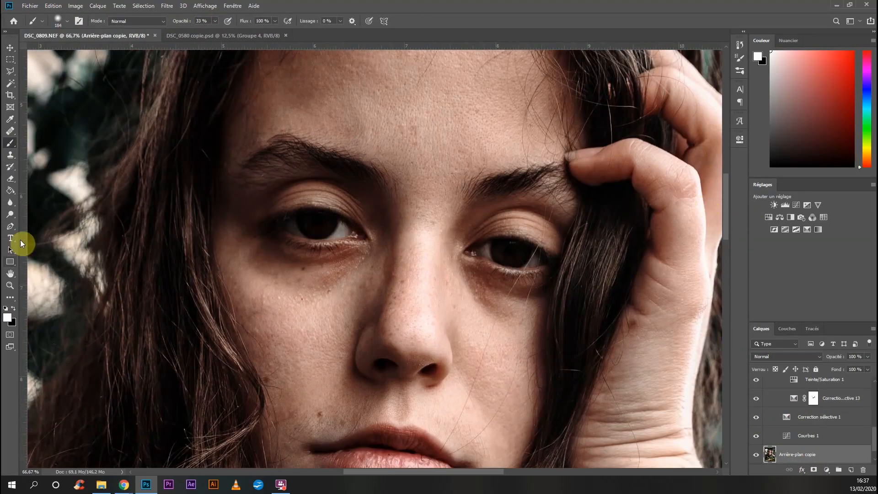
Lighten both irises on Arrière-plan copie with the Dodge tool, using Tons moyens at 61 % Exposition
{"action": "left_click", "coordinate": [67, 20]}
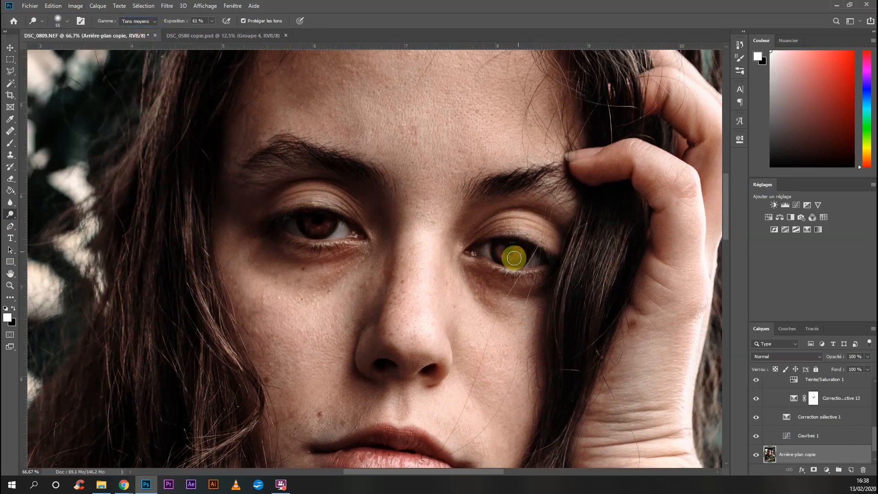
{"action": "key", "text": "ctrl+0"}
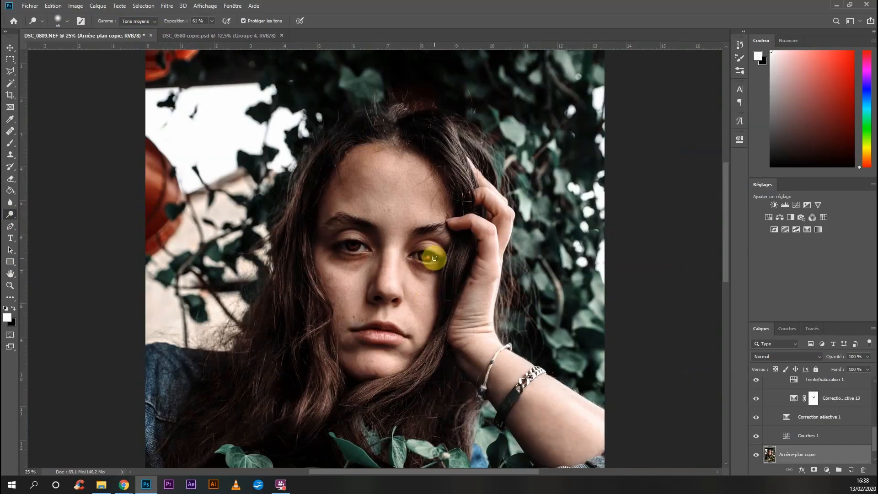
Lower the opacity of the retouched Arrière-plan copie to 52 %
{"action": "key", "text": "ctrl+minus"}
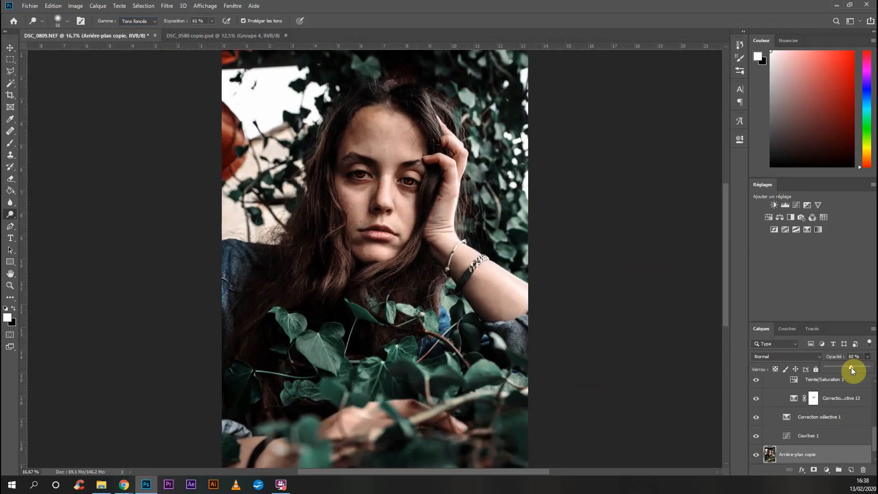
{"action": "key", "text": "ctrl+plus"}
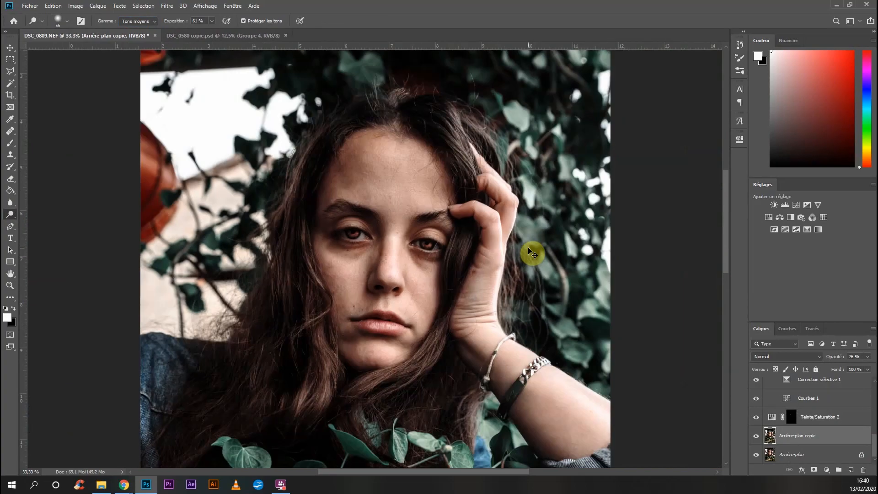
{"action": "left_click_drag", "start_coordinate": [863, 367], "coordinate": [854, 369]}
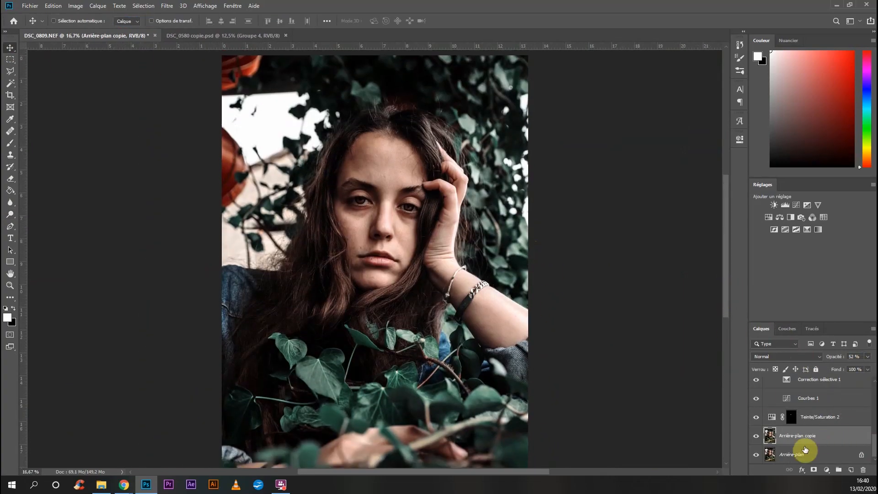
Scale Teinte/Saturation 2 and Arrière-plan copie 3 together to 109,18 % so the portrait fills the frame more tightly
{"action": "right_click", "coordinate": [804, 451]}
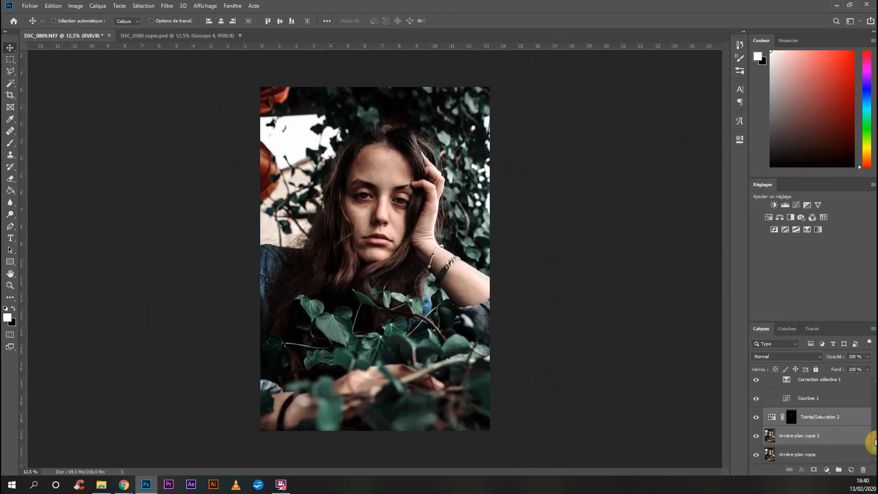
{"action": "key", "text": "ctrl+t"}
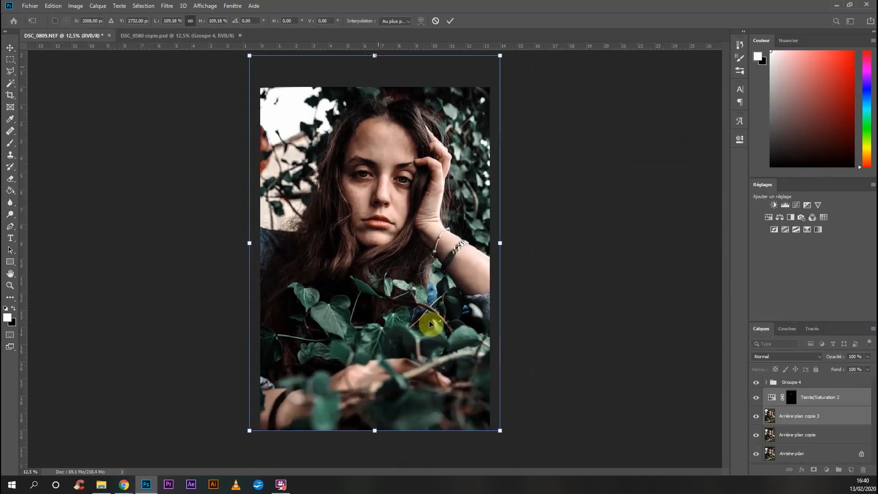